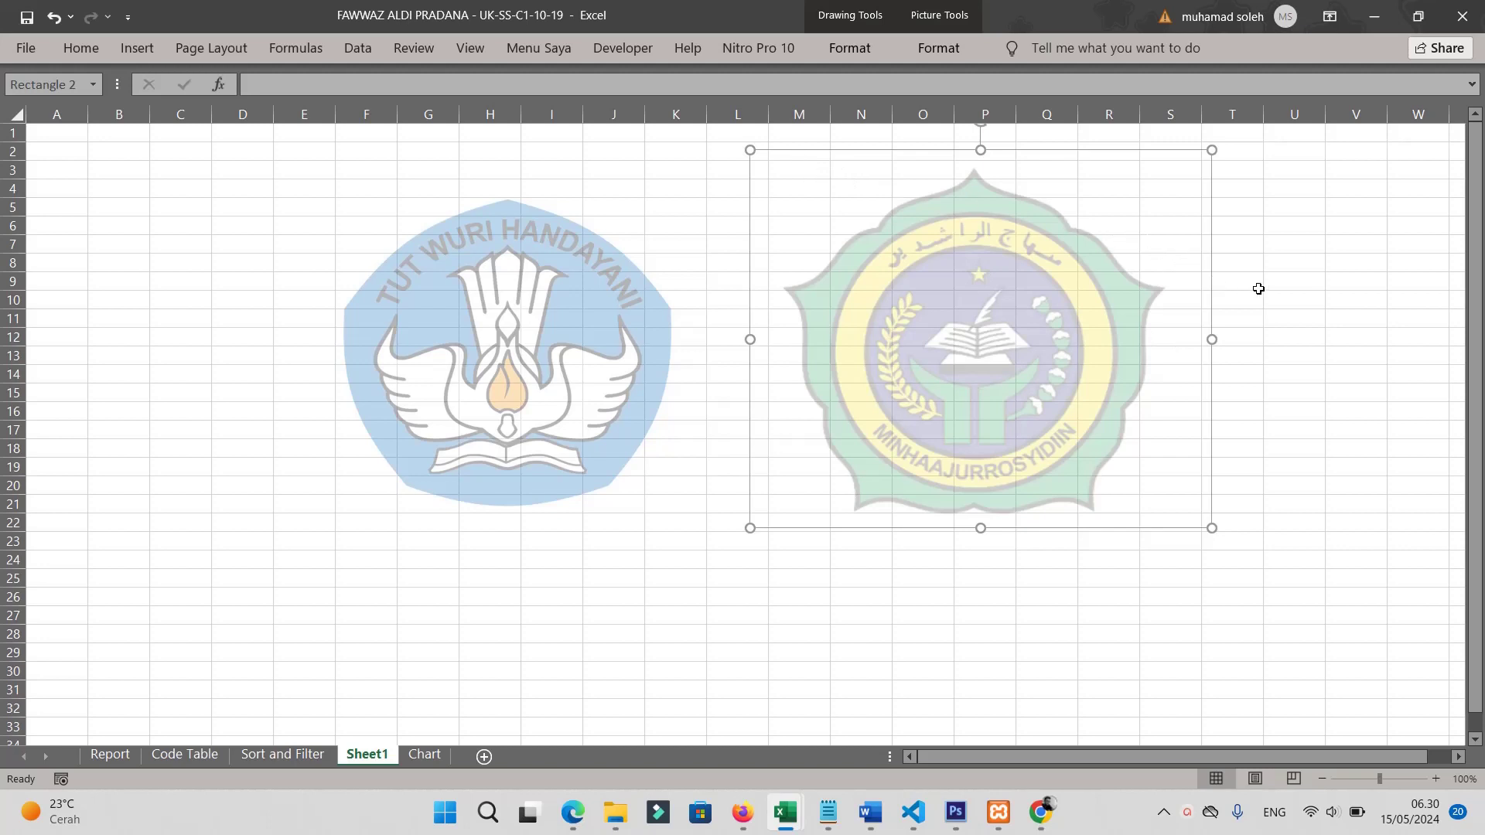
- Nudge the Tut Wuri Handayani logo up-left and the Minhaajurrosyidiin logo left, closer together
{"action": "left_click", "coordinate": [1276, 288]}
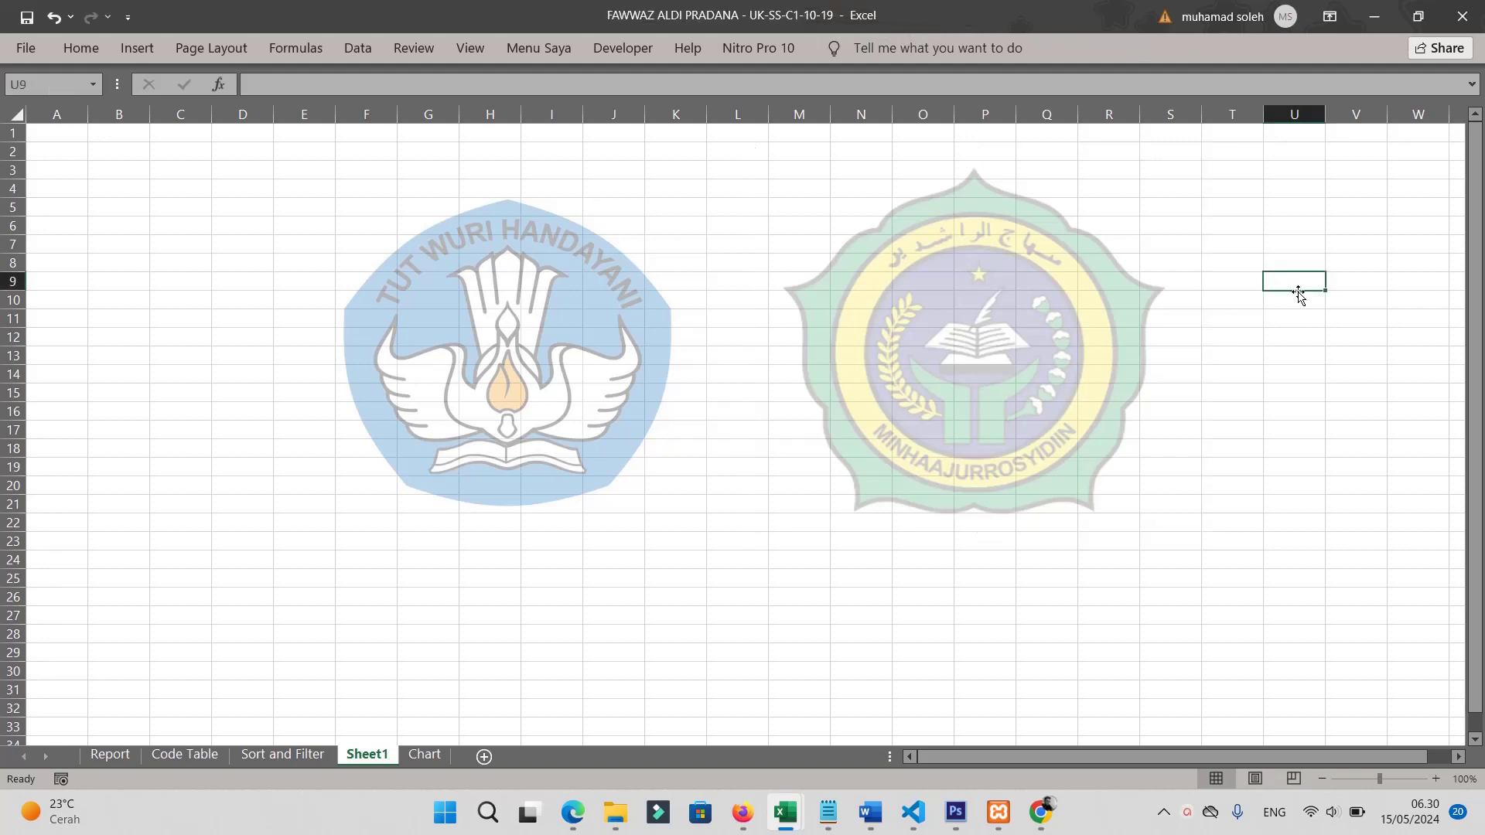
{"action": "left_click_drag", "start_coordinate": [561, 285], "coordinate": [527, 250]}
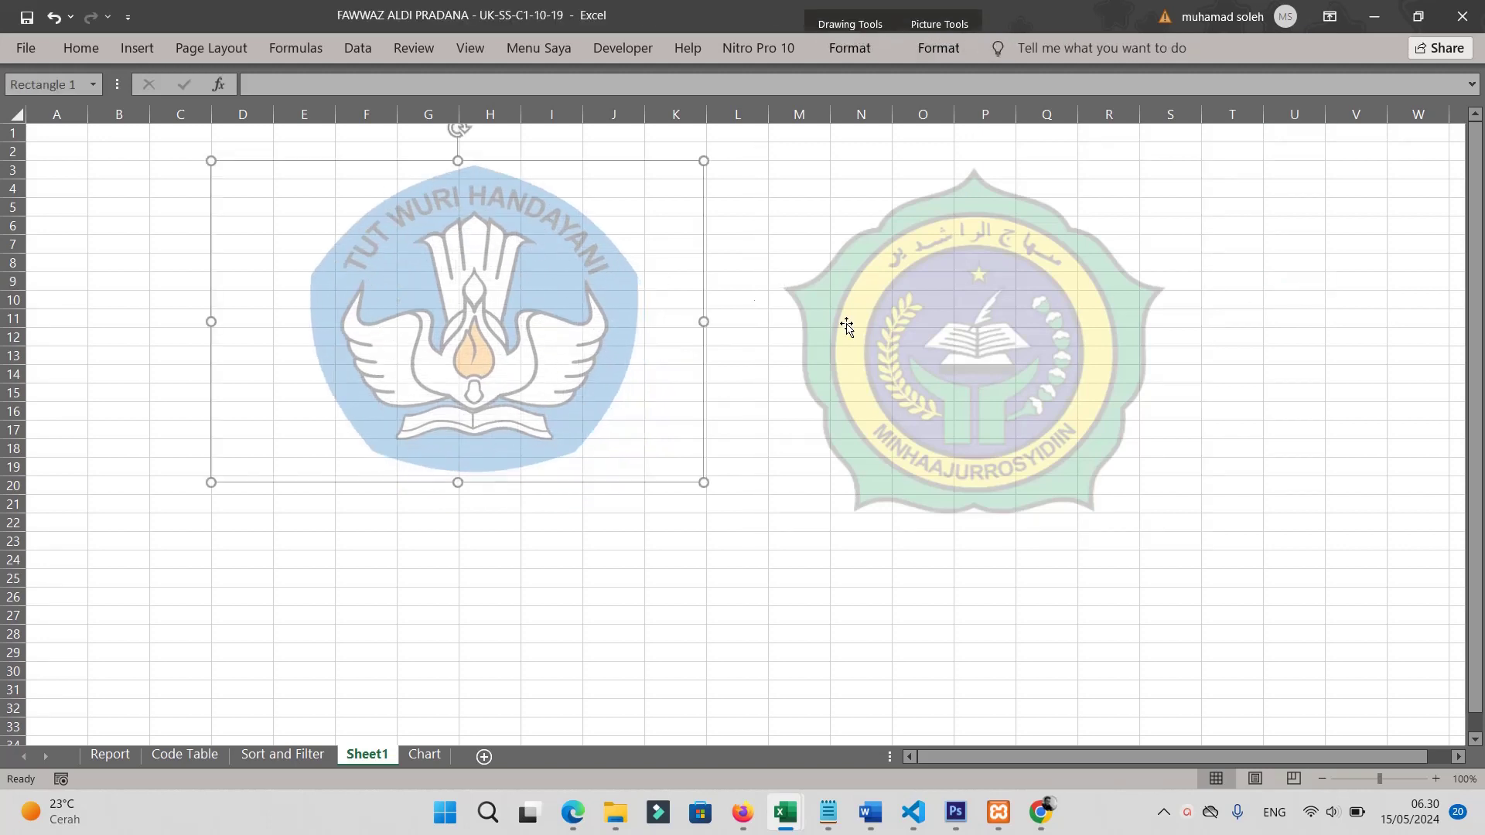
{"action": "left_click", "coordinate": [945, 347]}
{"action": "left_click_drag", "start_coordinate": [945, 348], "coordinate": [890, 341]}
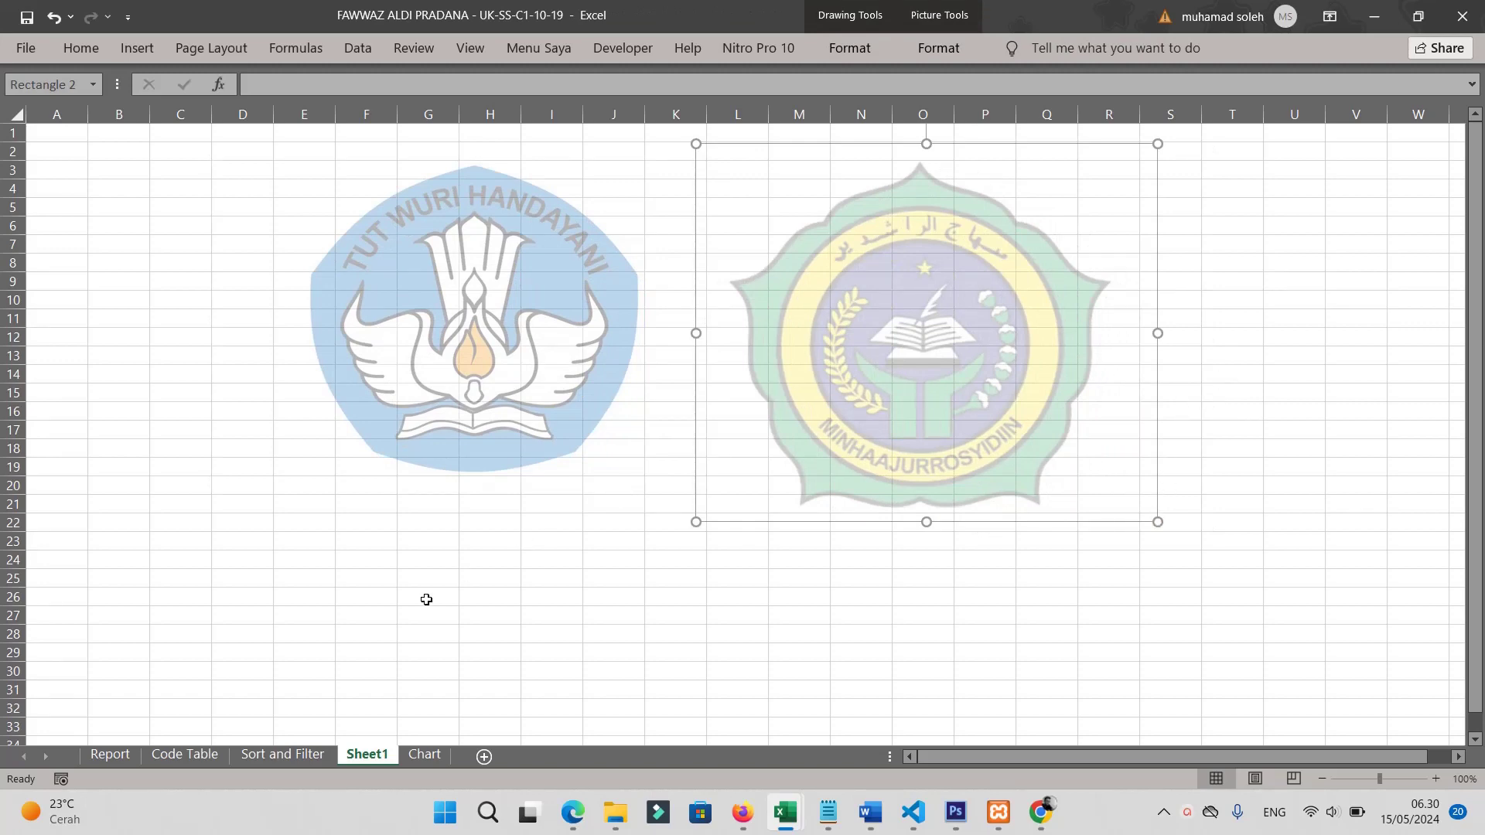
{"action": "left_click", "coordinate": [270, 756]}
{"action": "scroll", "coordinate": [704, 406], "scroll_direction": "up", "scroll_amount": 3}
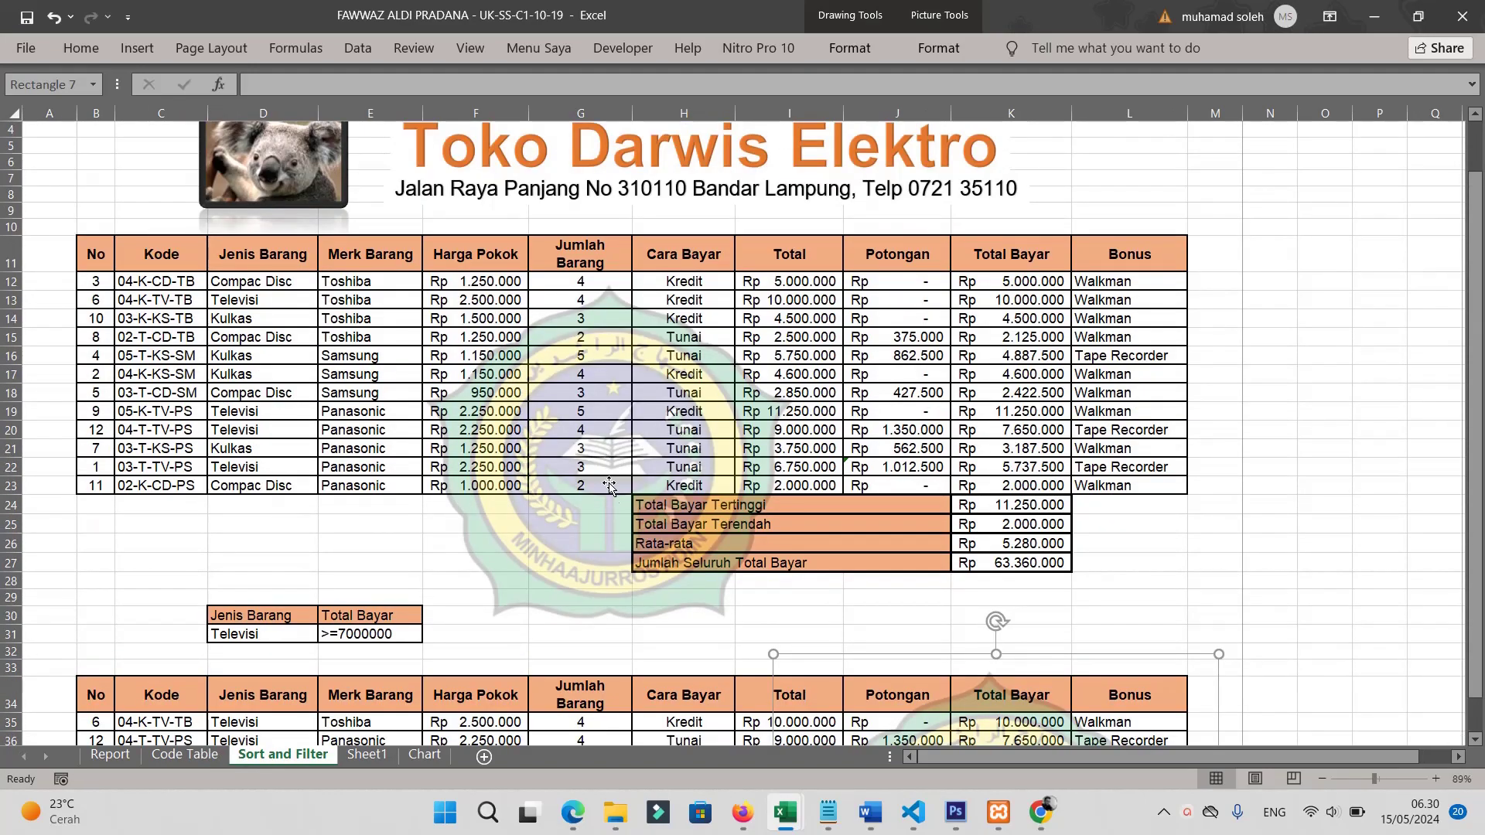
{"action": "scroll", "coordinate": [609, 485], "scroll_direction": "down", "scroll_amount": 1}
{"action": "left_click", "coordinate": [25, 48]}
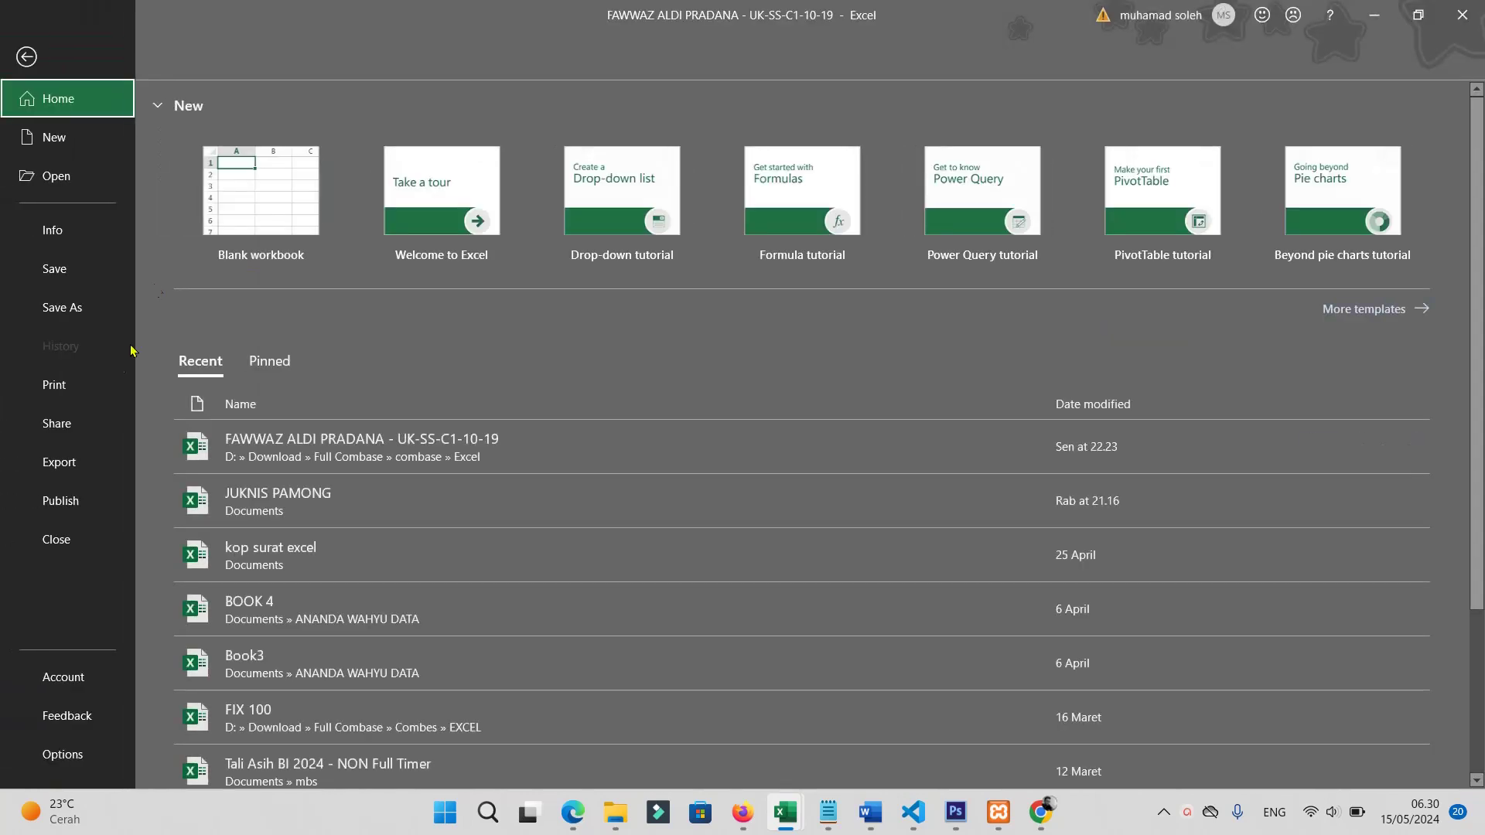
{"action": "left_click", "coordinate": [54, 385]}
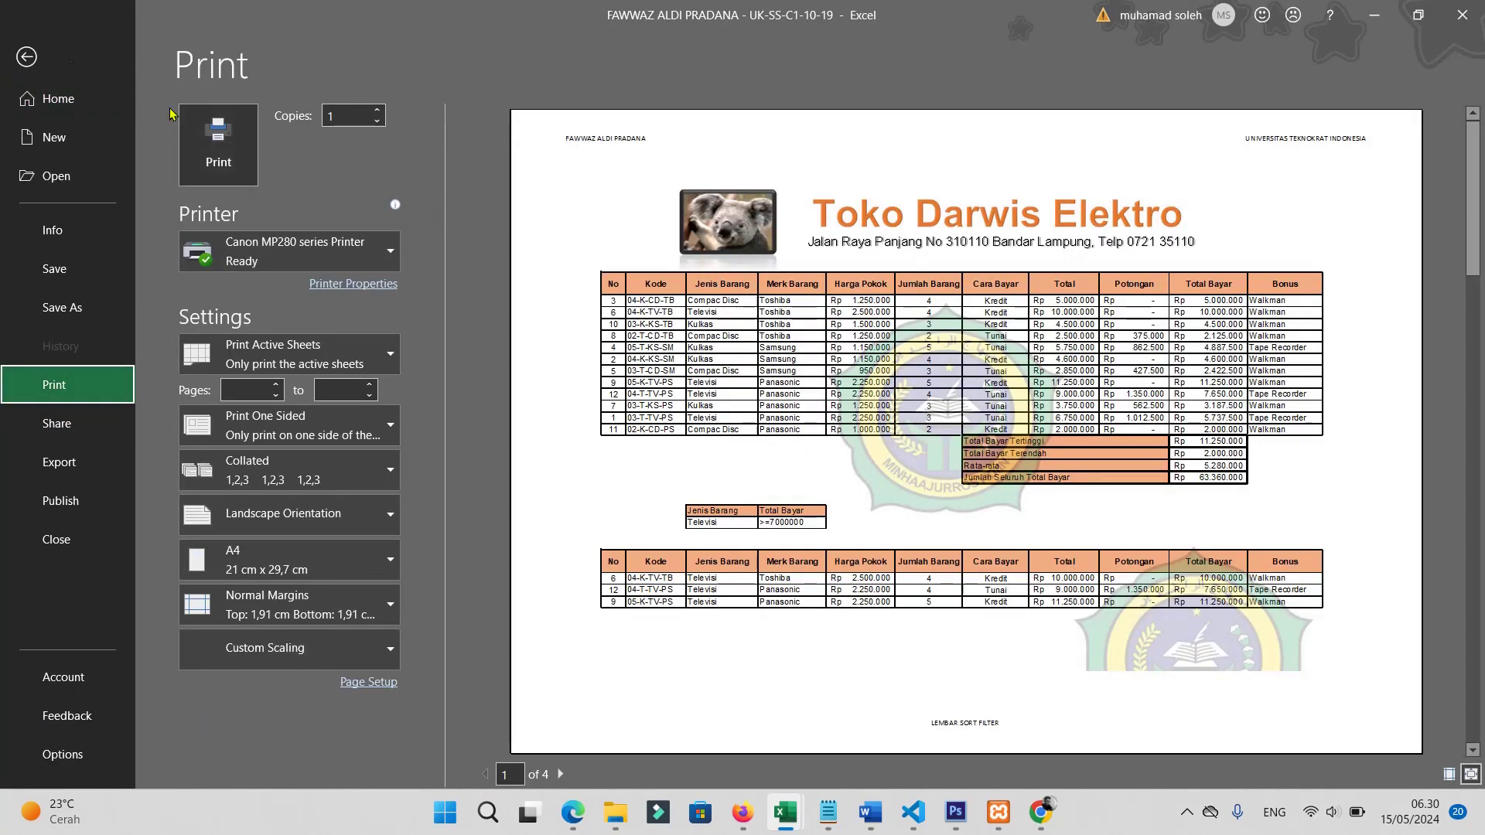
{"action": "left_click", "coordinate": [26, 56]}
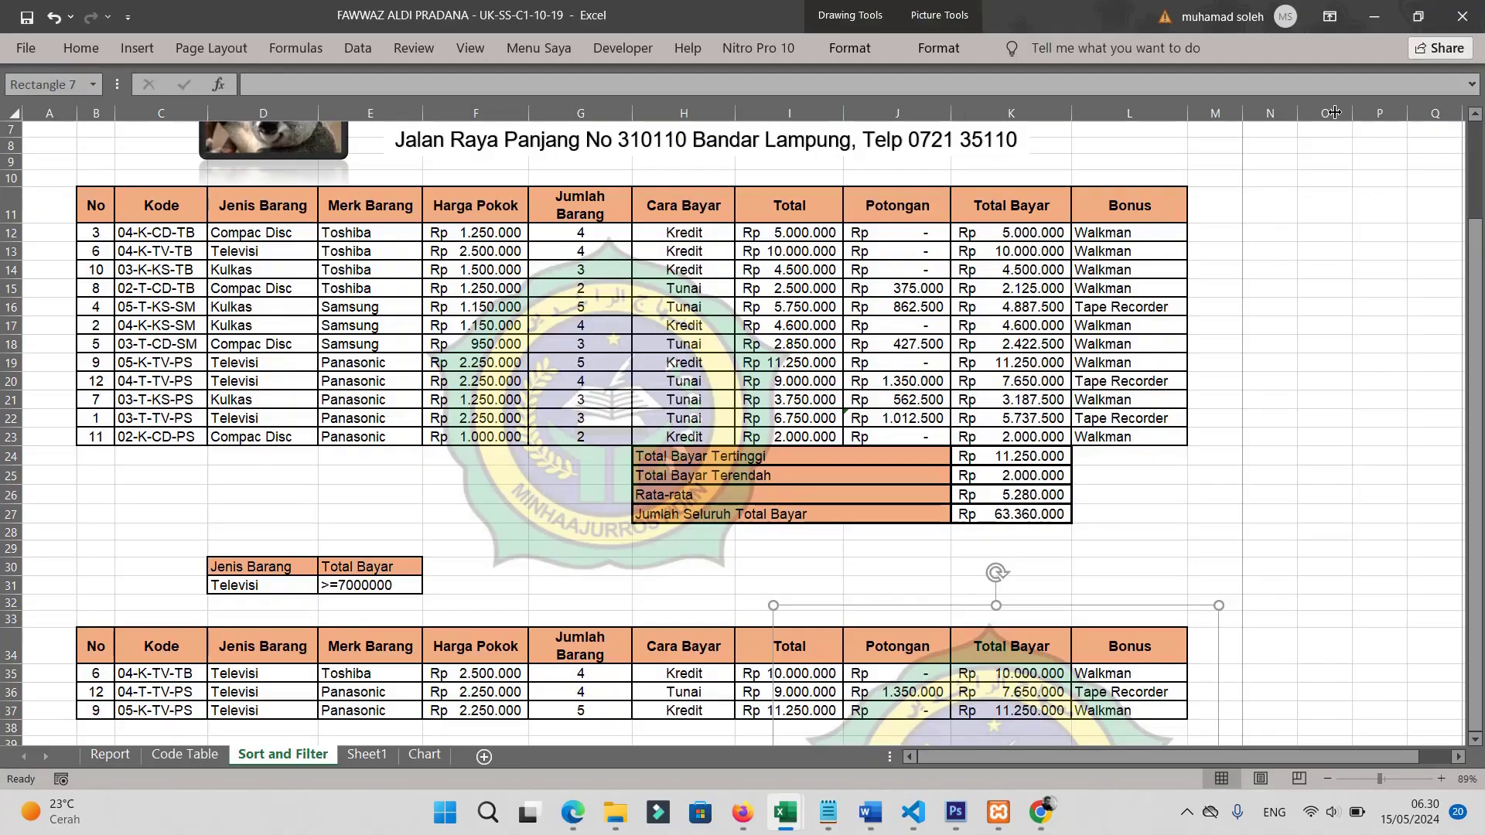
{"action": "left_click", "coordinate": [1471, 87]}
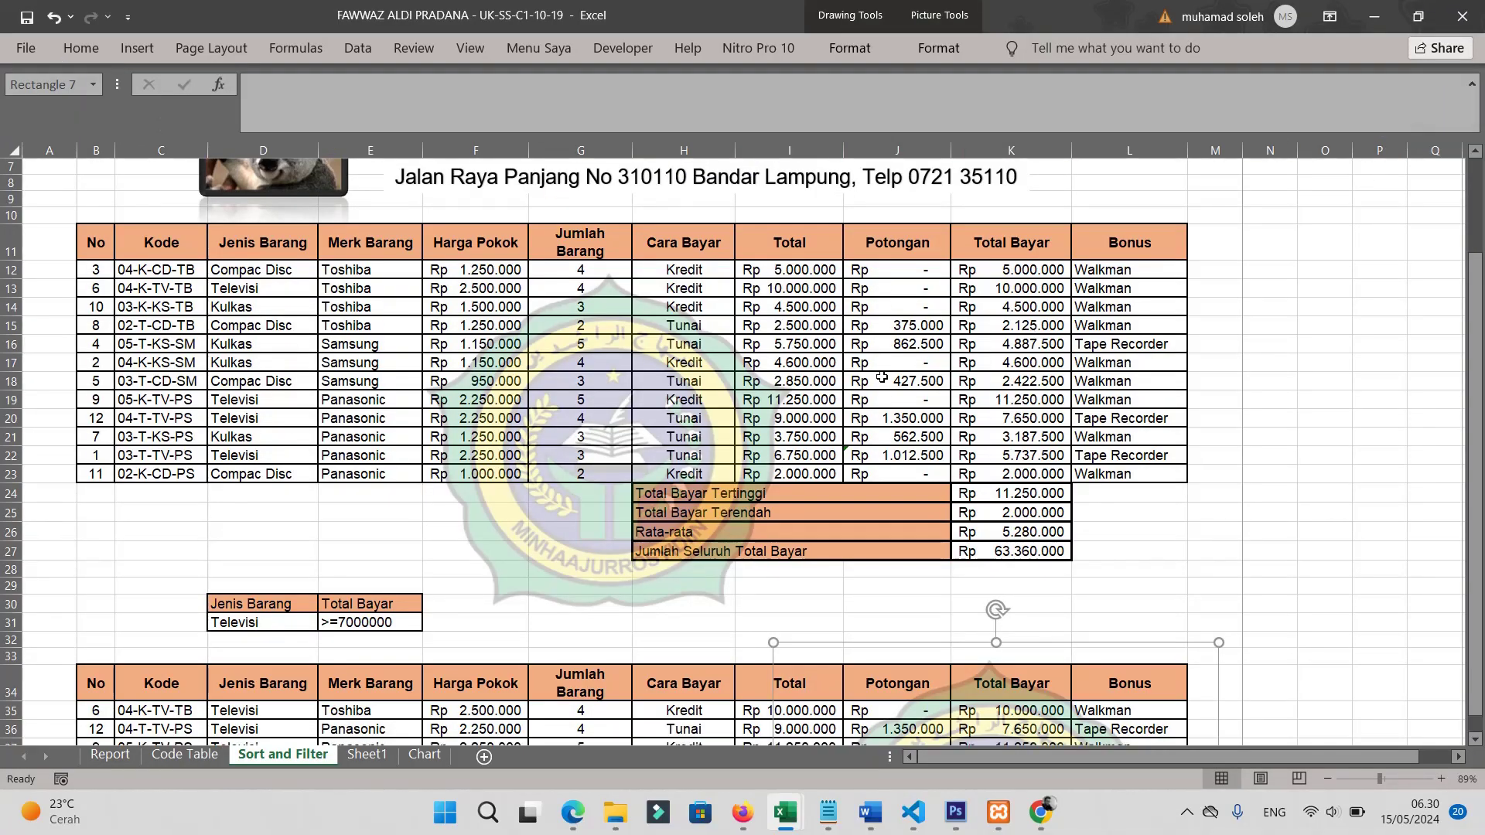
{"action": "left_click", "coordinate": [425, 755]}
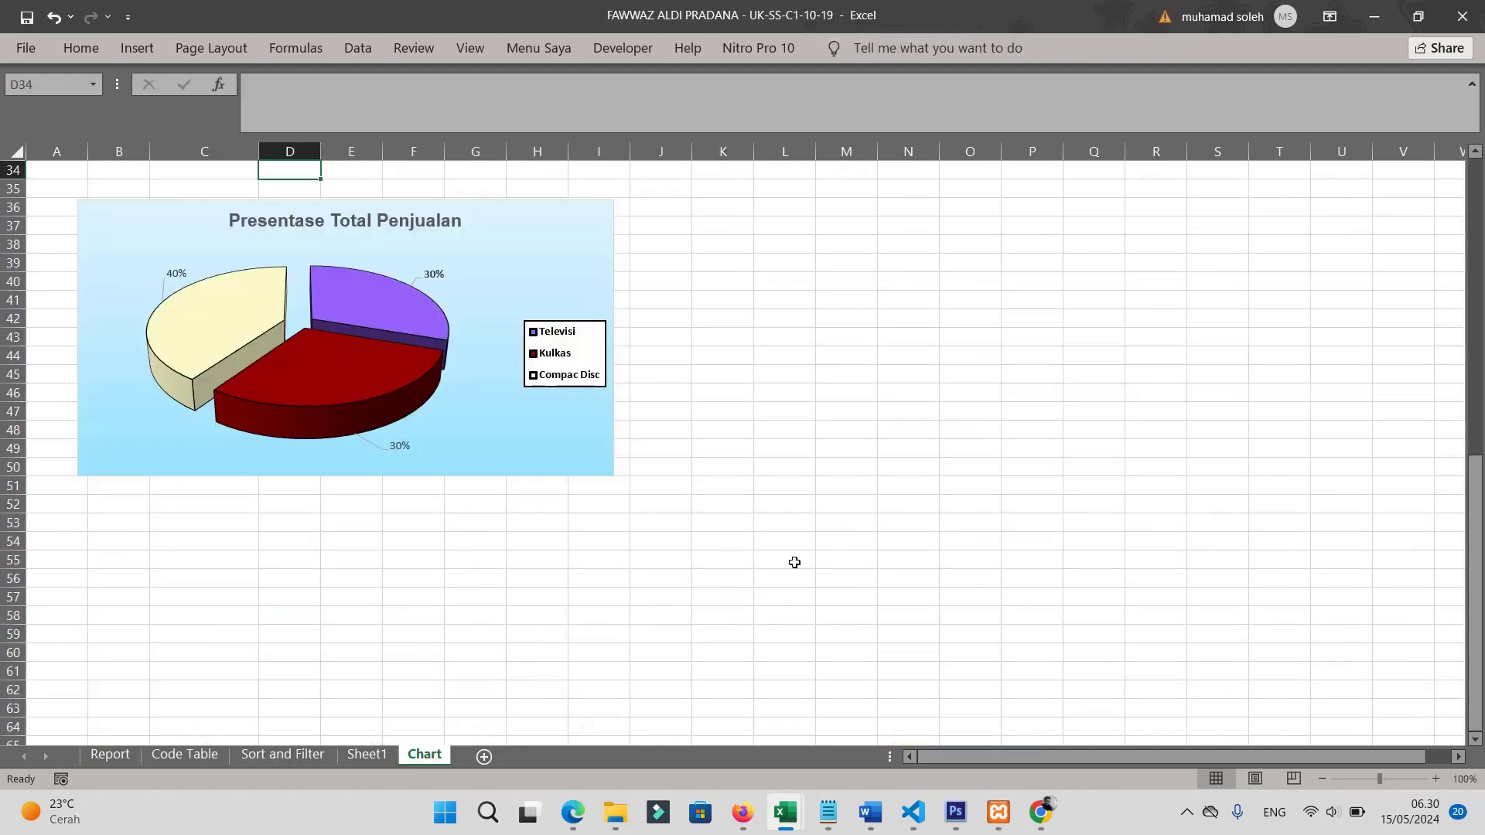
- Return to Sheet1 and delete the Minhaajurrosyidiin and Tut Wuri Handayani logos
{"action": "left_click", "coordinate": [366, 754]}
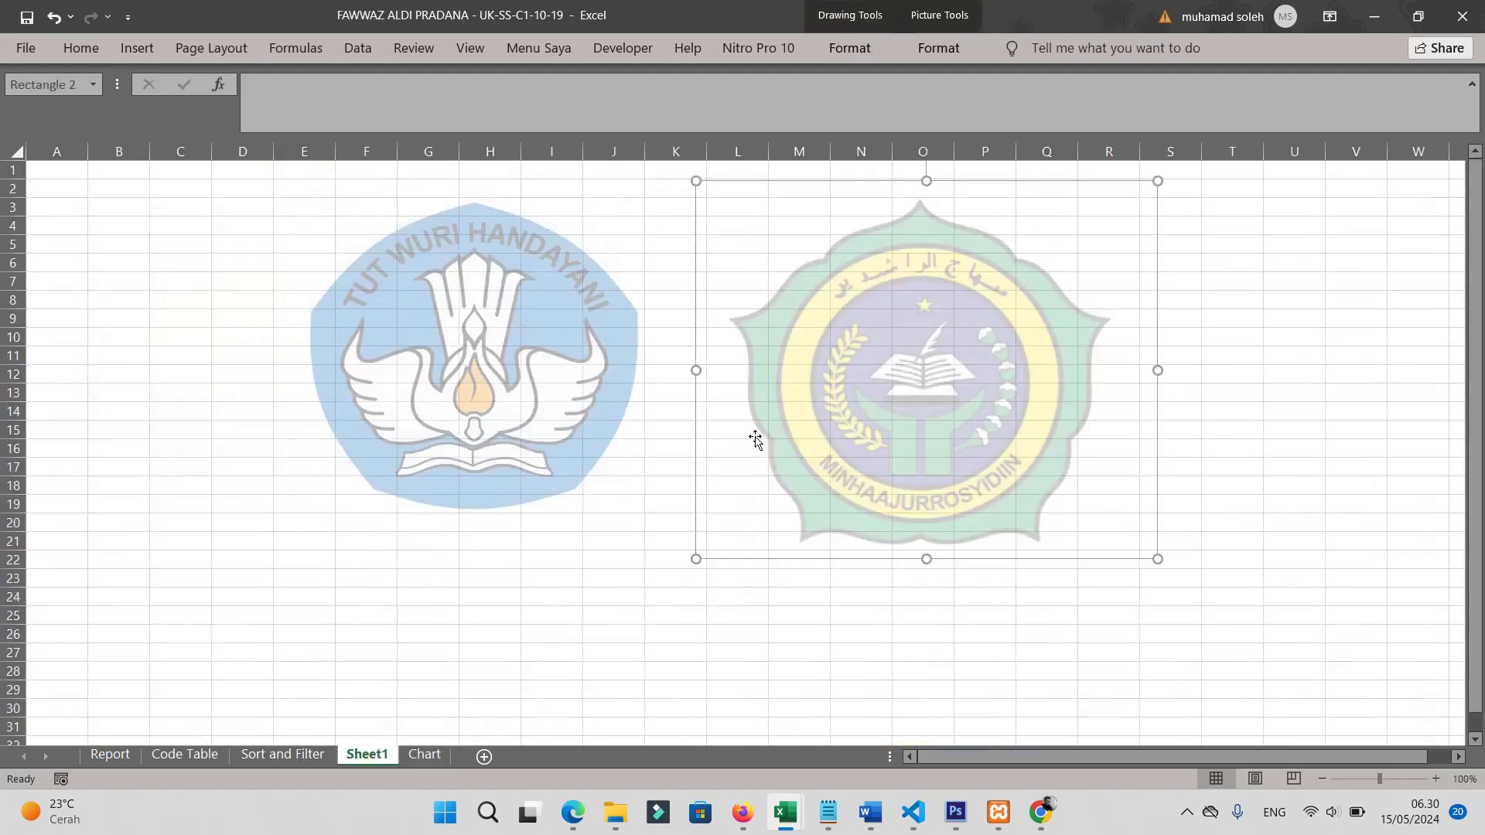
{"action": "key", "text": "Delete"}
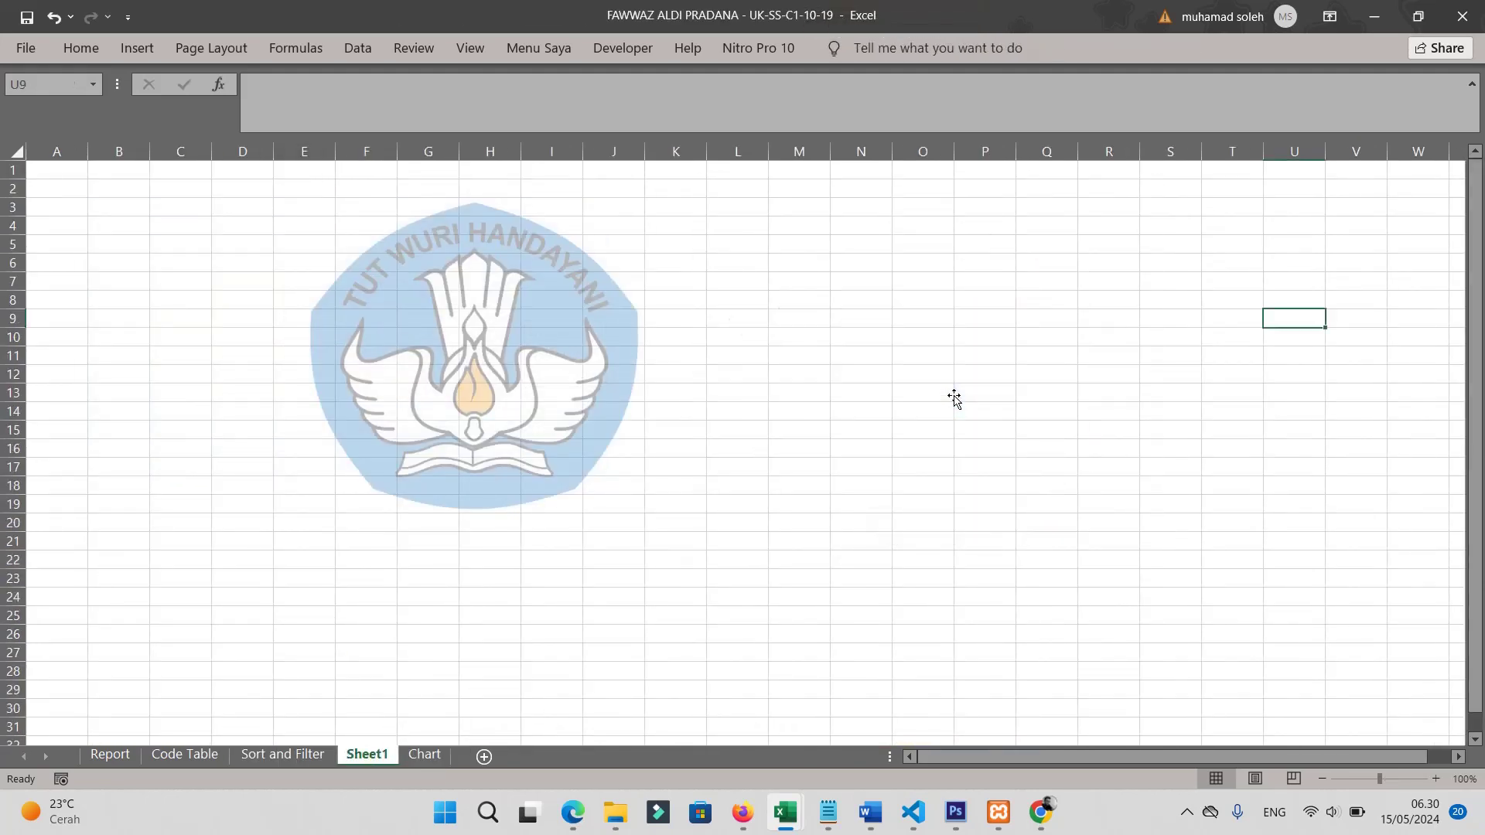
{"action": "left_click", "coordinate": [562, 395]}
{"action": "key", "text": "Delete"}
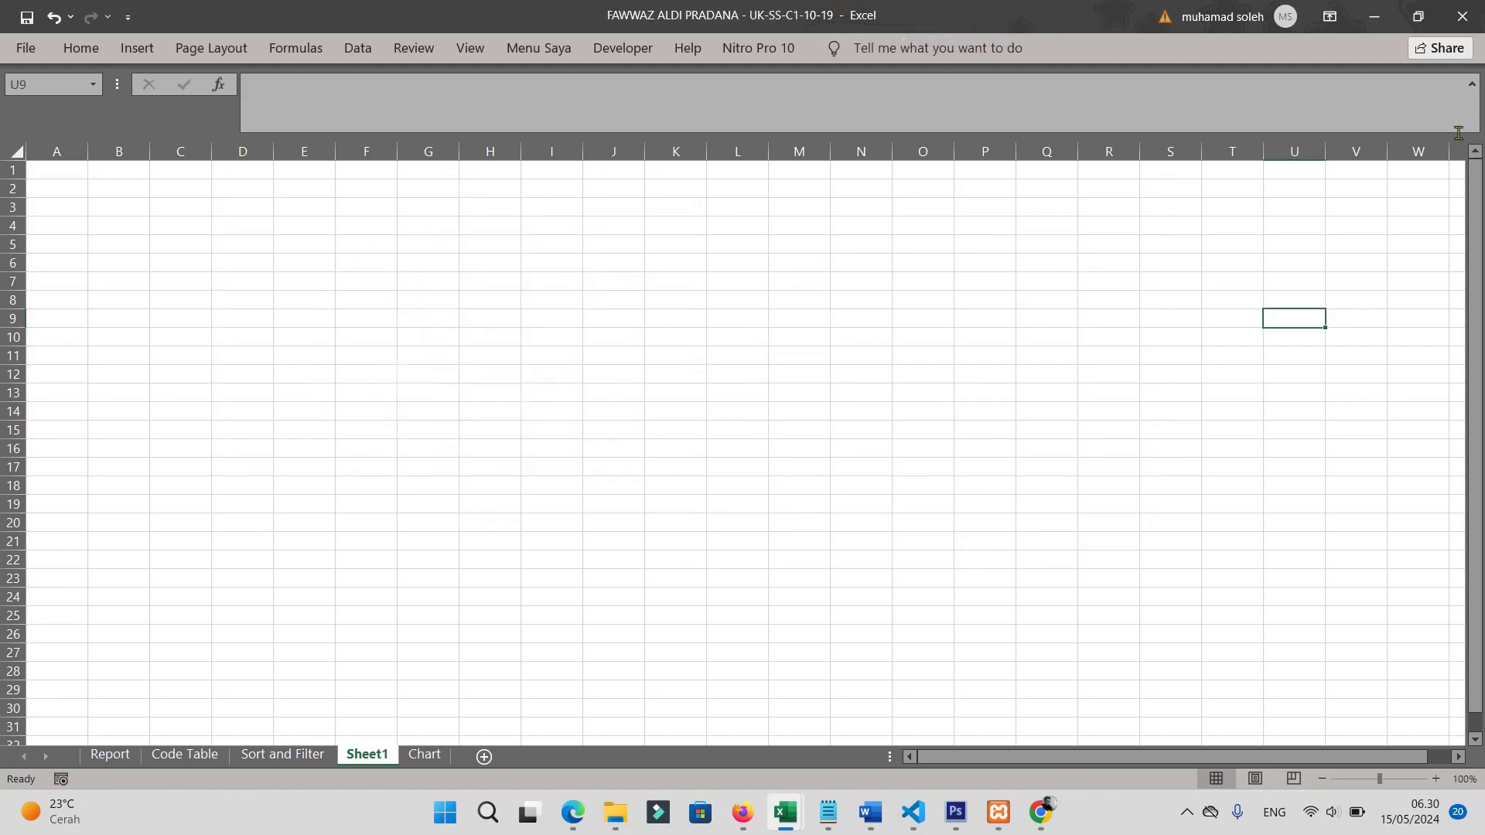
- Draw an Insert > Shapes rectangle spanning about C5 to H16
{"action": "left_click", "coordinate": [134, 52]}
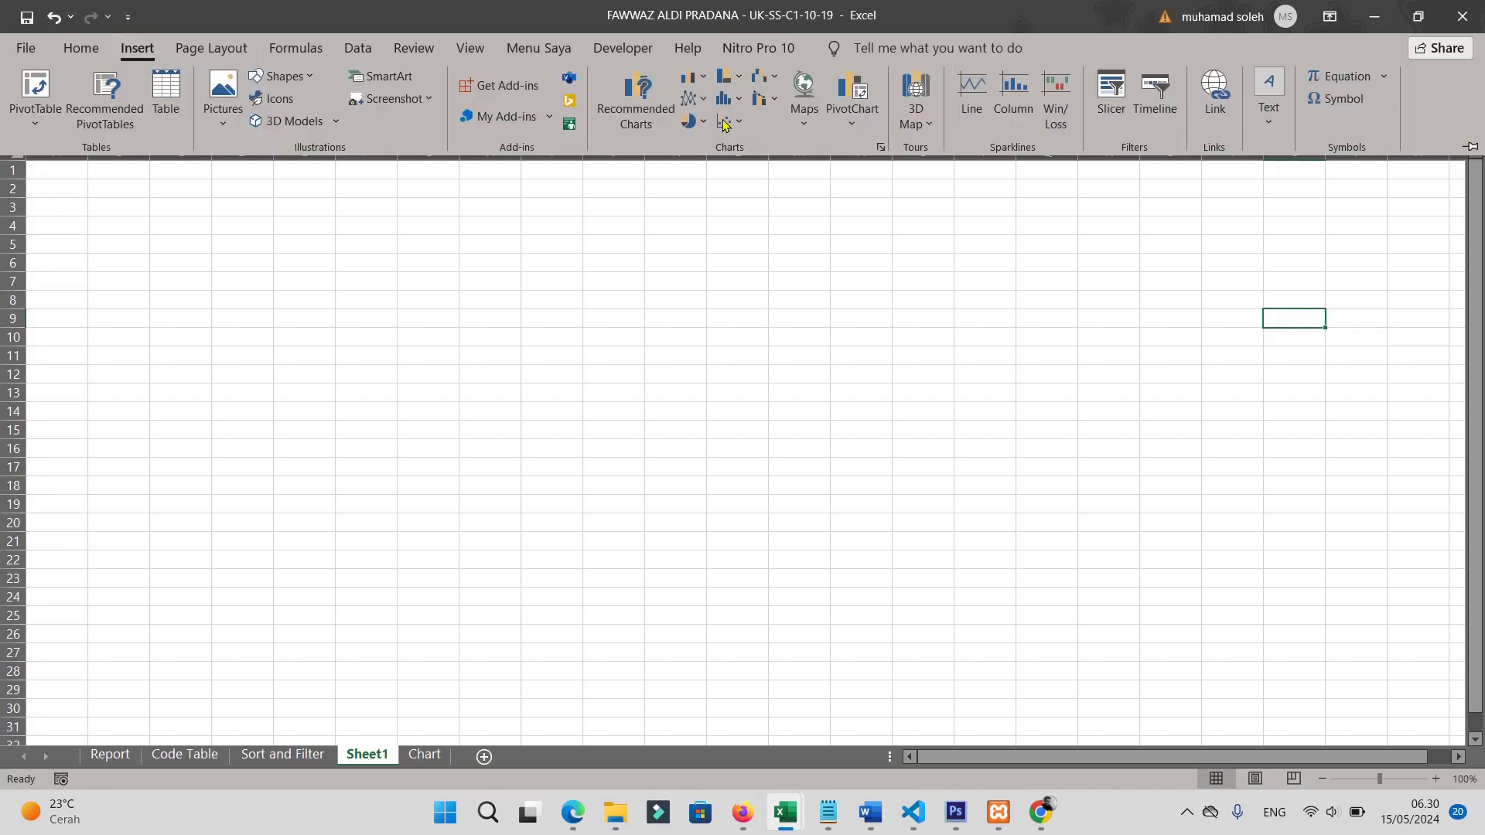
{"action": "left_click", "coordinate": [304, 86]}
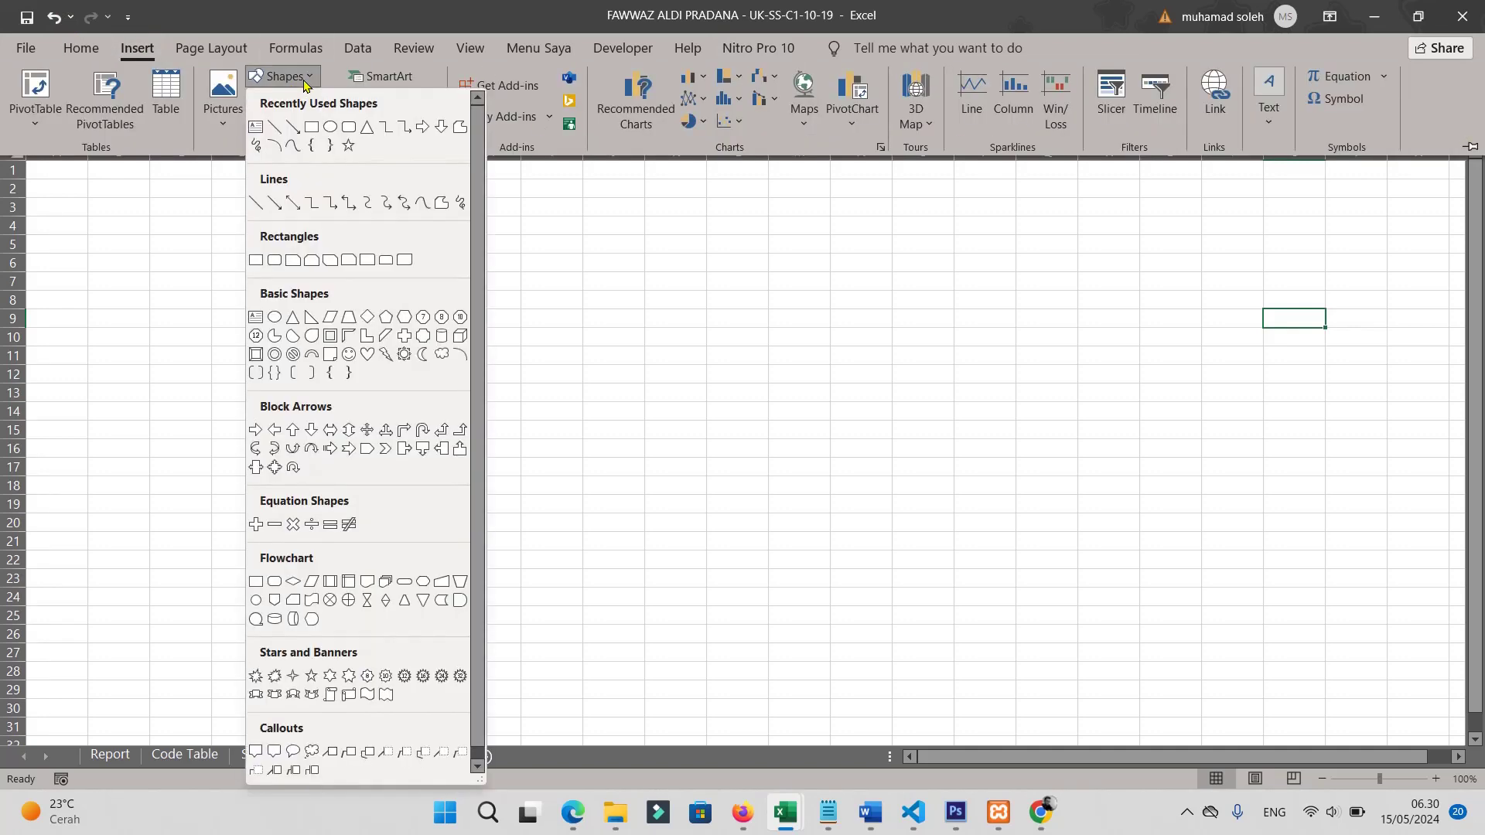
{"action": "left_click", "coordinate": [224, 126]}
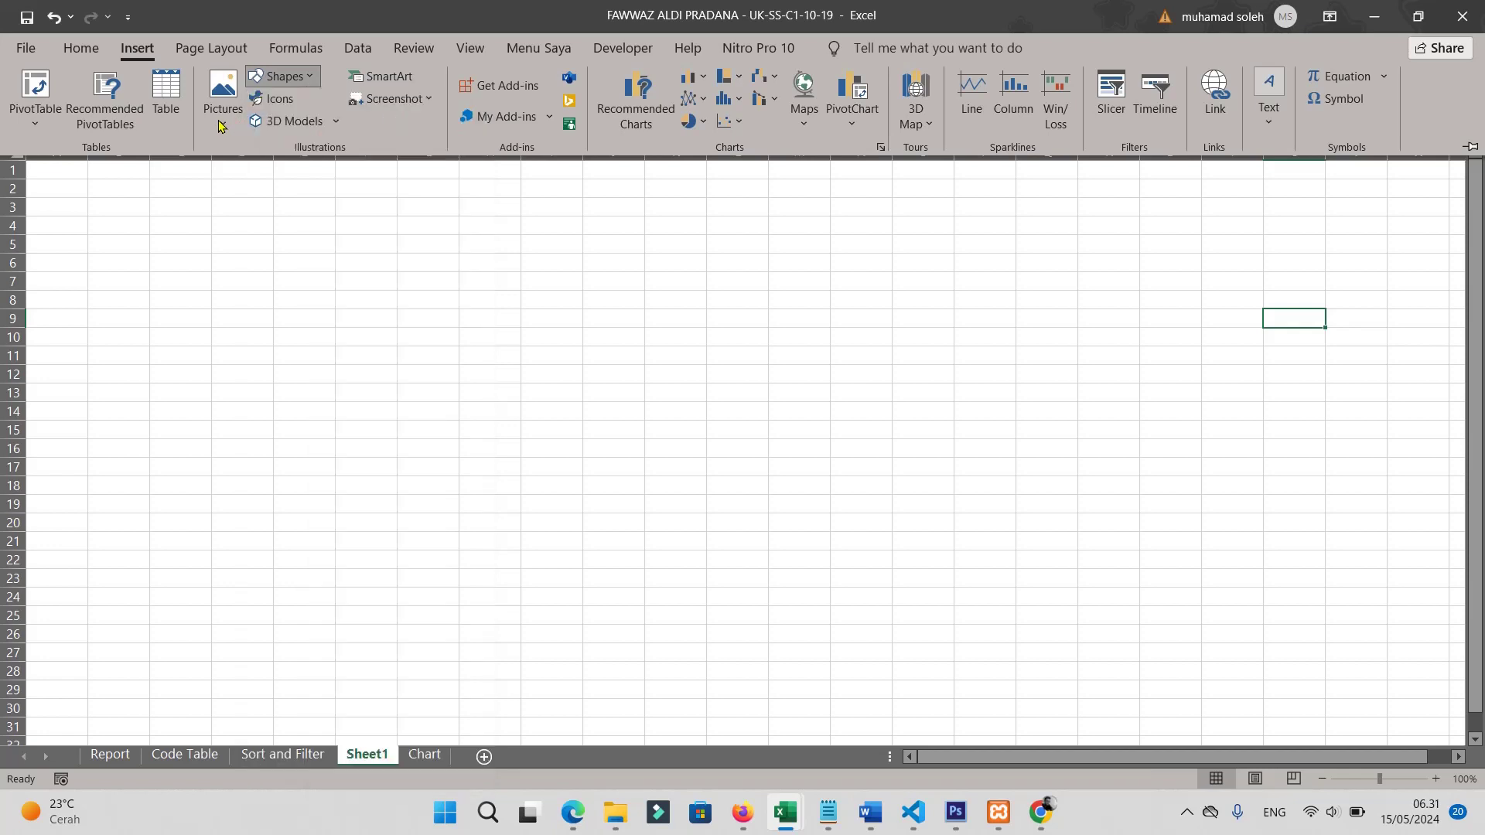
{"action": "left_click", "coordinate": [221, 126]}
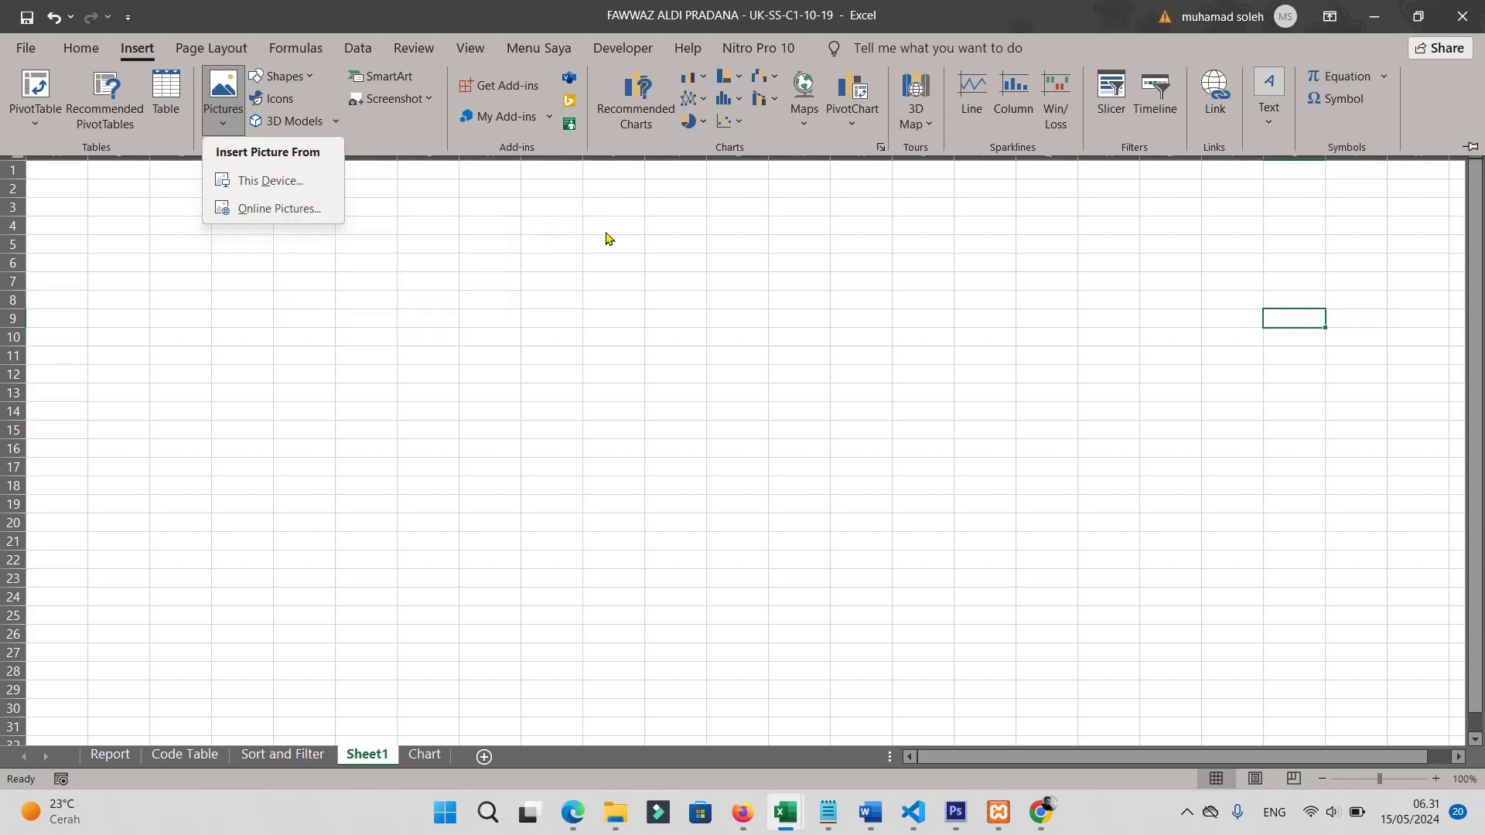
{"action": "left_click", "coordinate": [463, 252]}
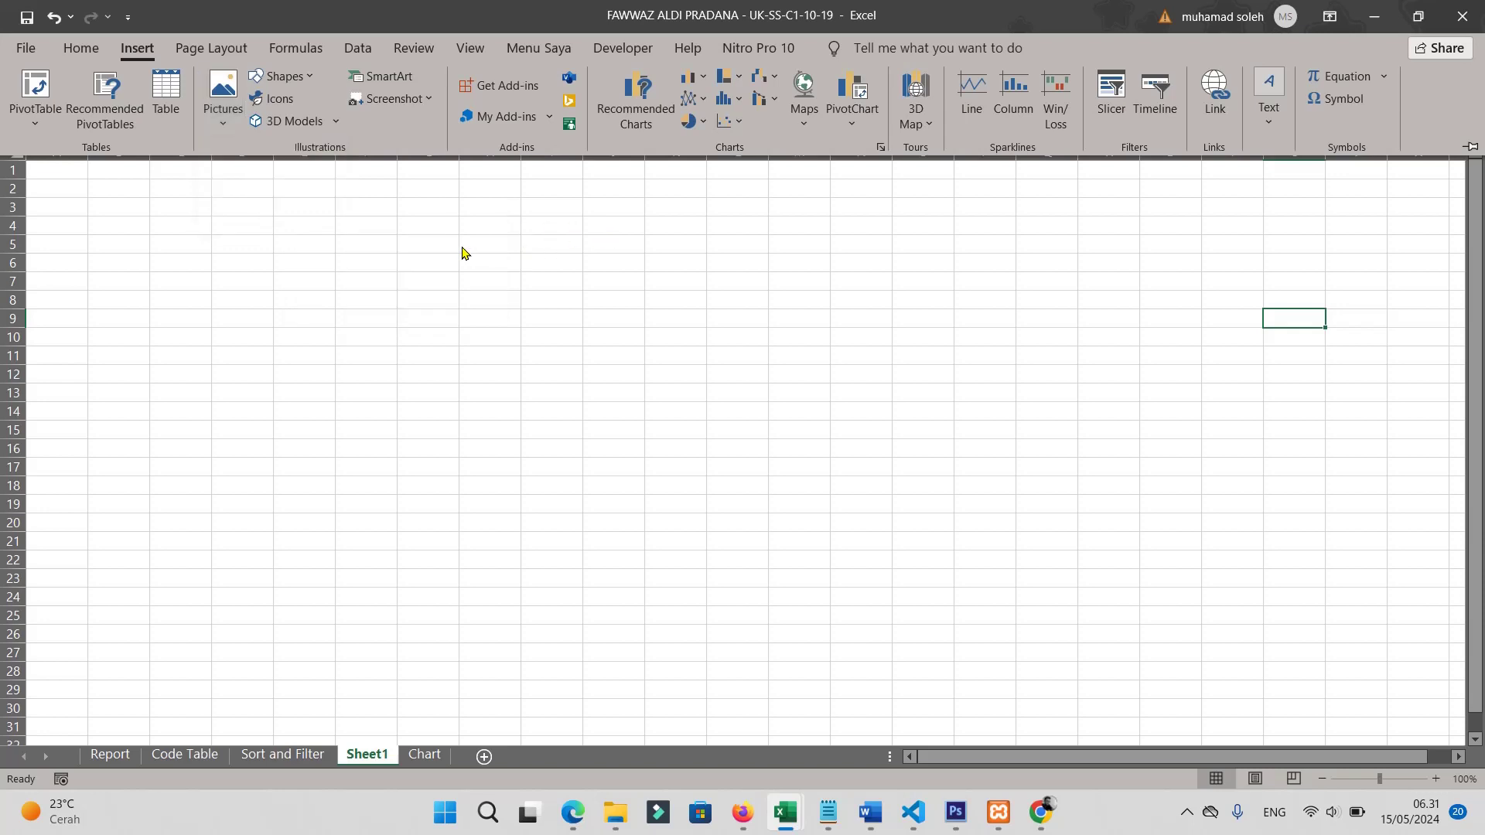
{"action": "left_click", "coordinate": [300, 81]}
{"action": "left_click", "coordinate": [313, 127]}
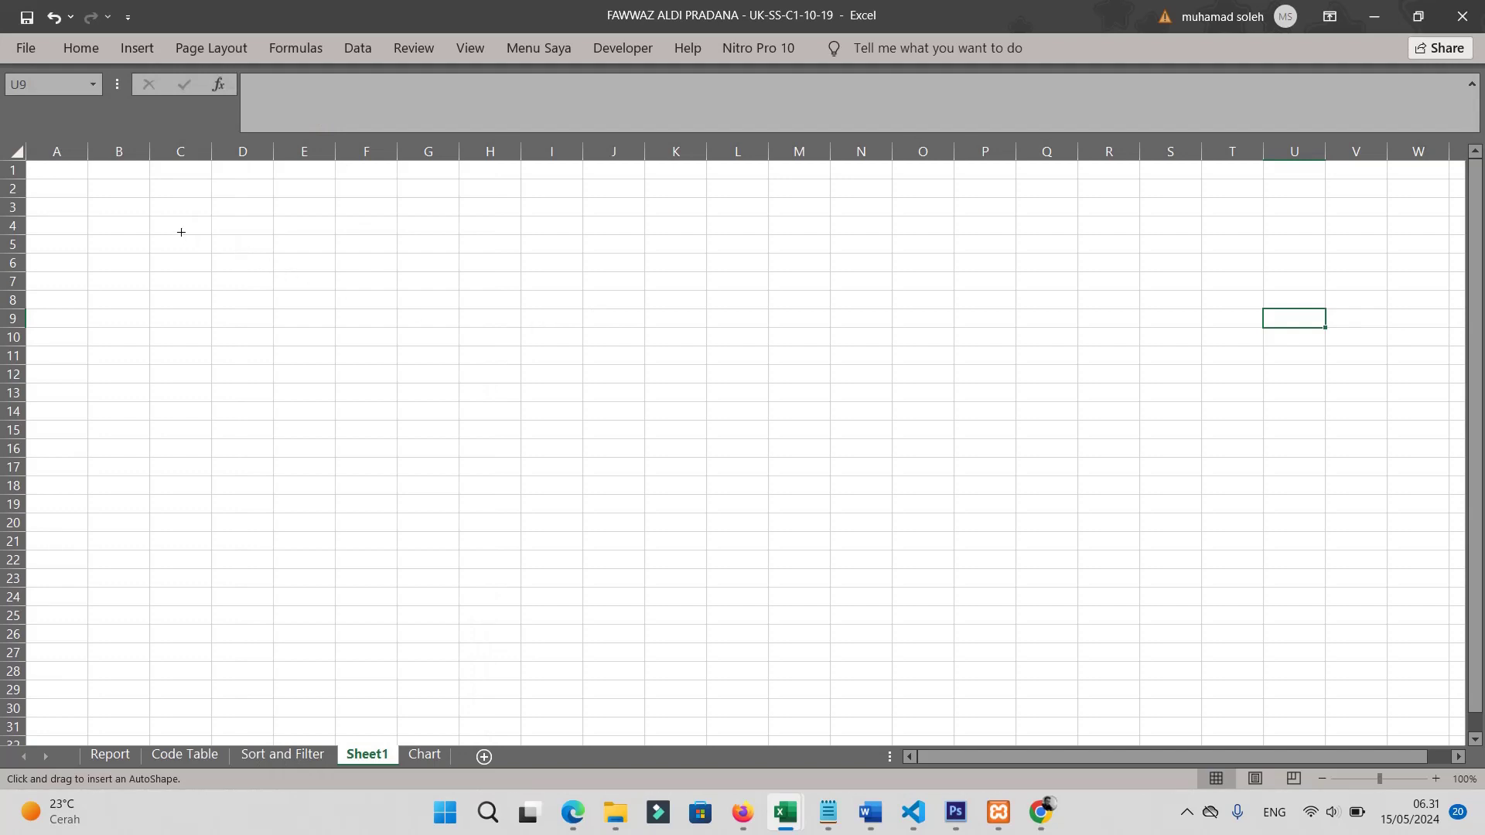
{"action": "mouse_move", "coordinate": [181, 232]}
{"action": "left_mouse_down"}
{"action": "mouse_move", "coordinate": [584, 443]}
{"action": "mouse_move", "coordinate": [518, 459]}
{"action": "left_mouse_up"}
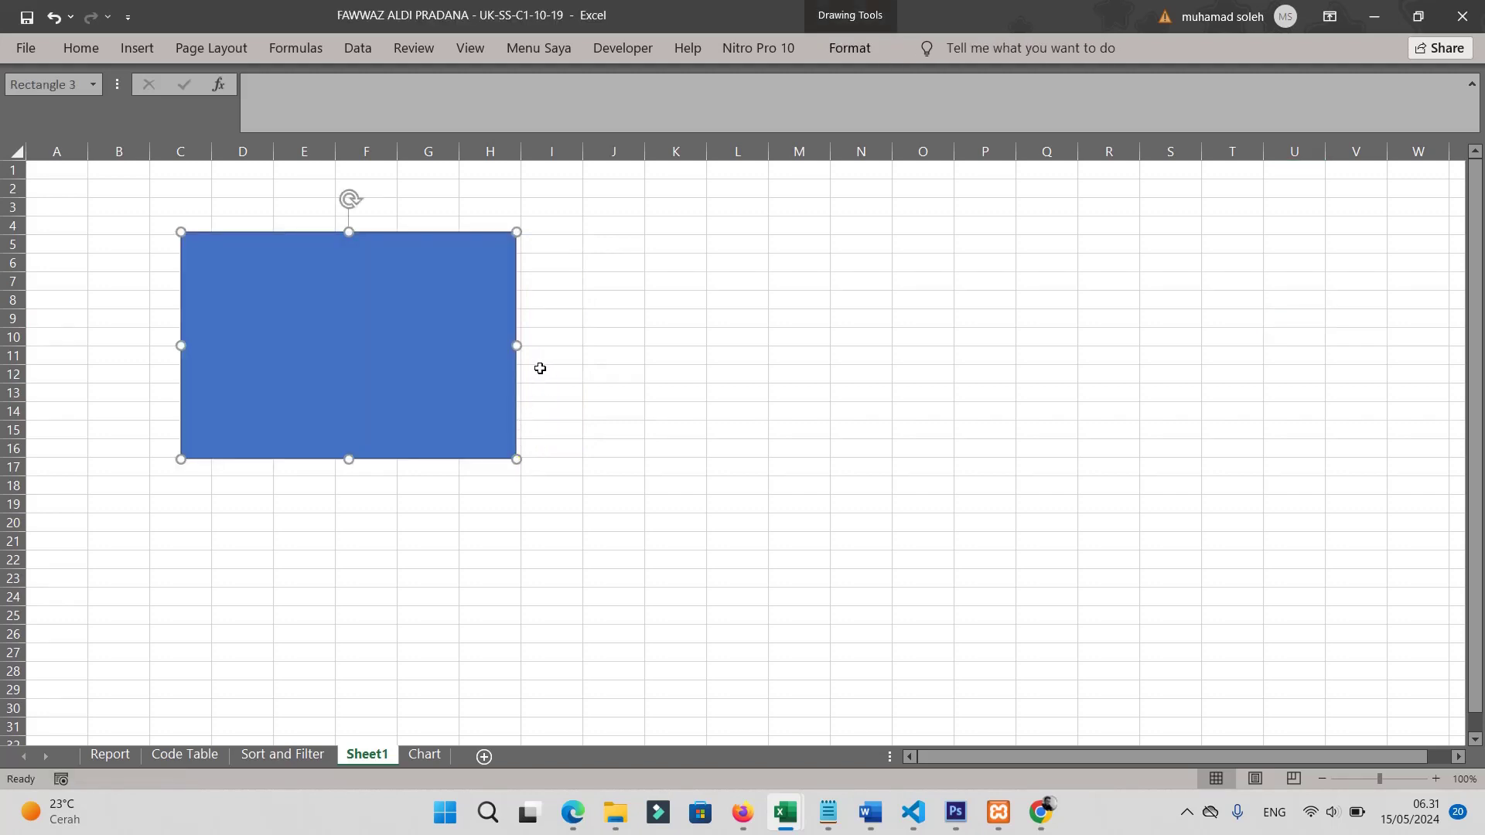
- In the rectangle's Format Shape pane, switch the fill to Picture or texture fill
{"action": "right_click", "coordinate": [272, 305]}
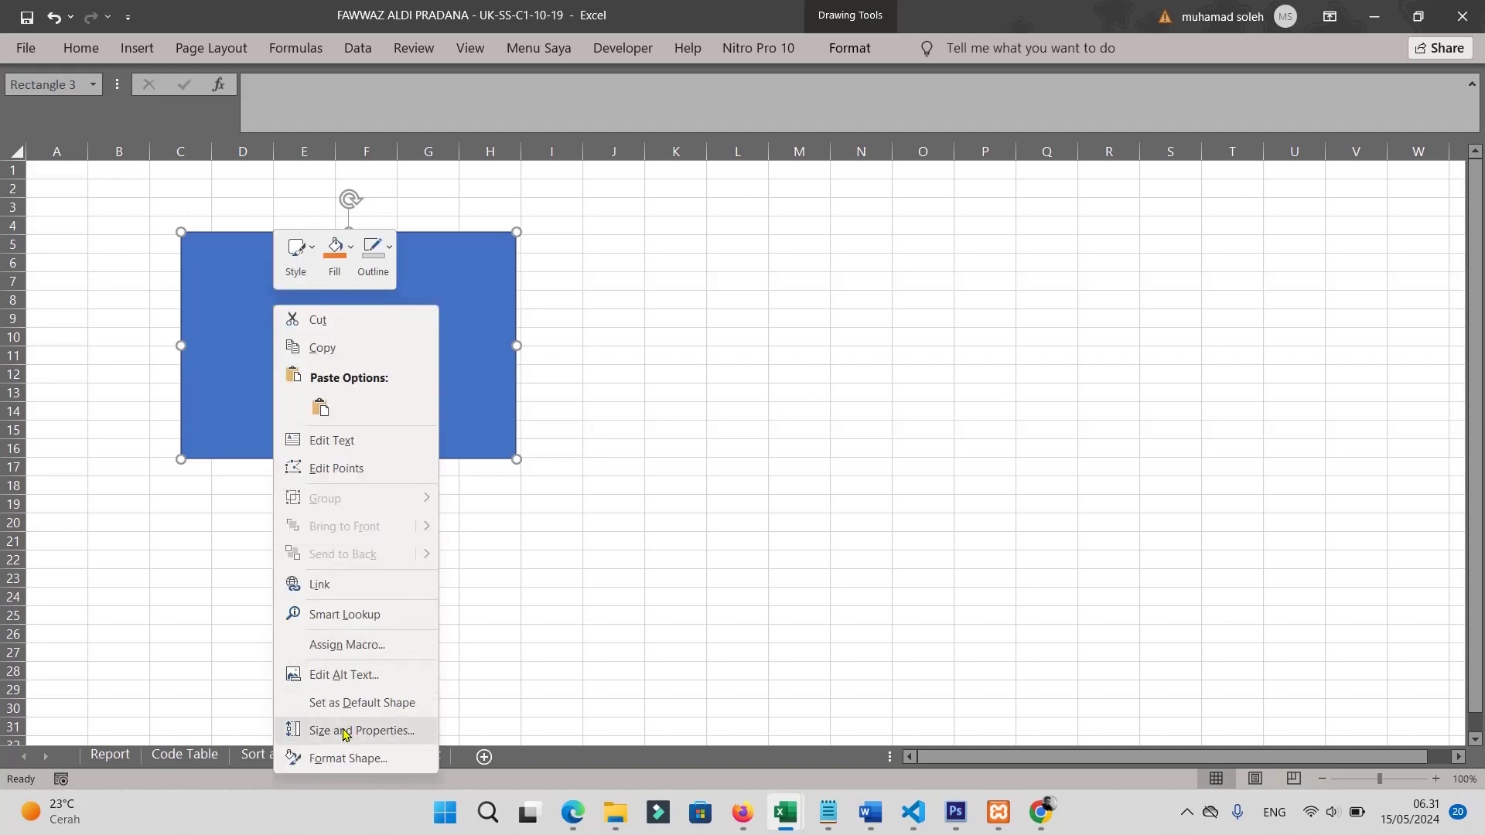
{"action": "left_click", "coordinate": [345, 758]}
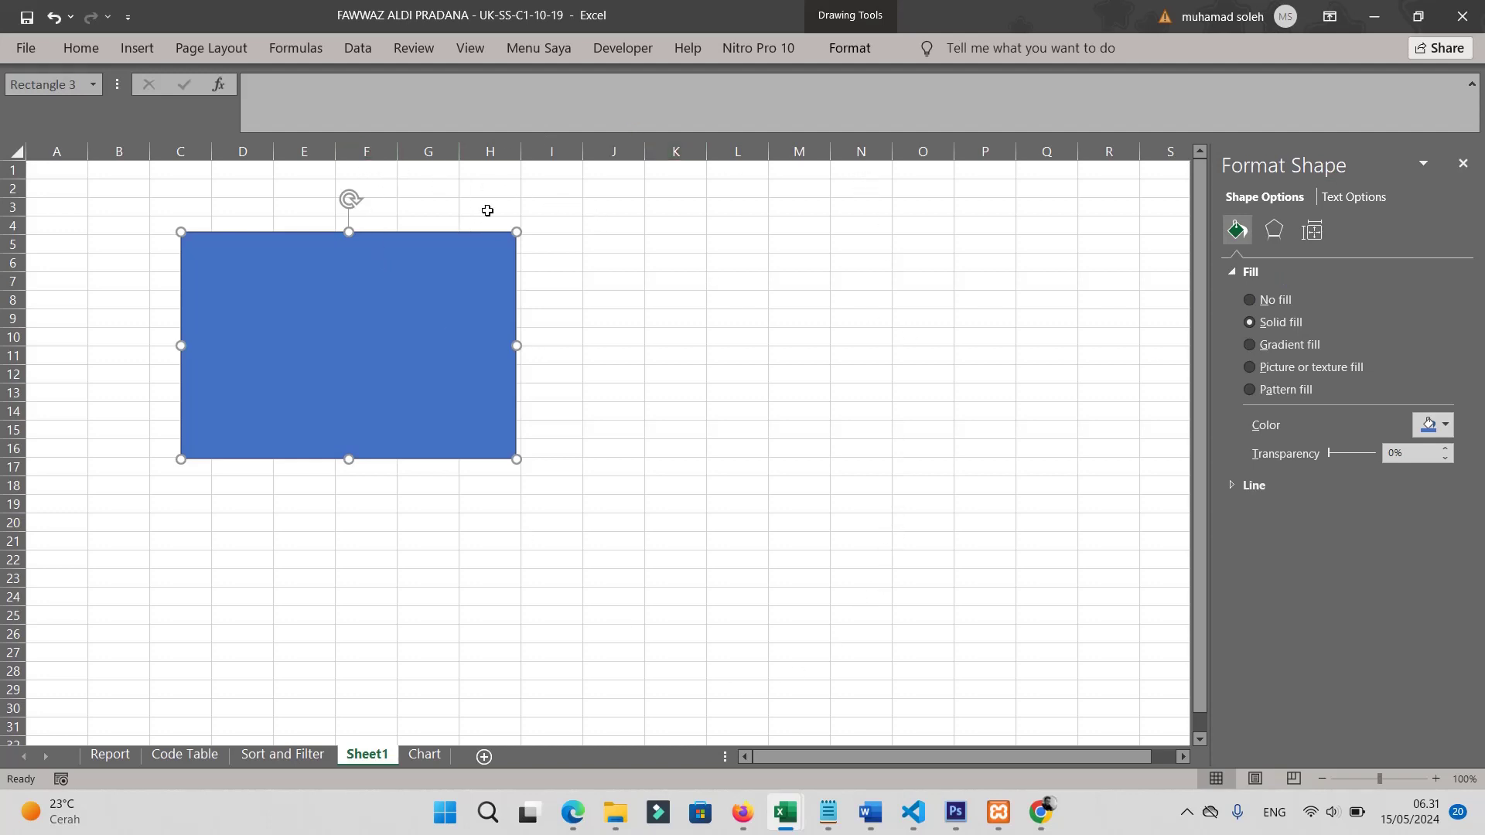
{"action": "left_click", "coordinate": [1232, 272]}
{"action": "left_click", "coordinate": [1232, 272]}
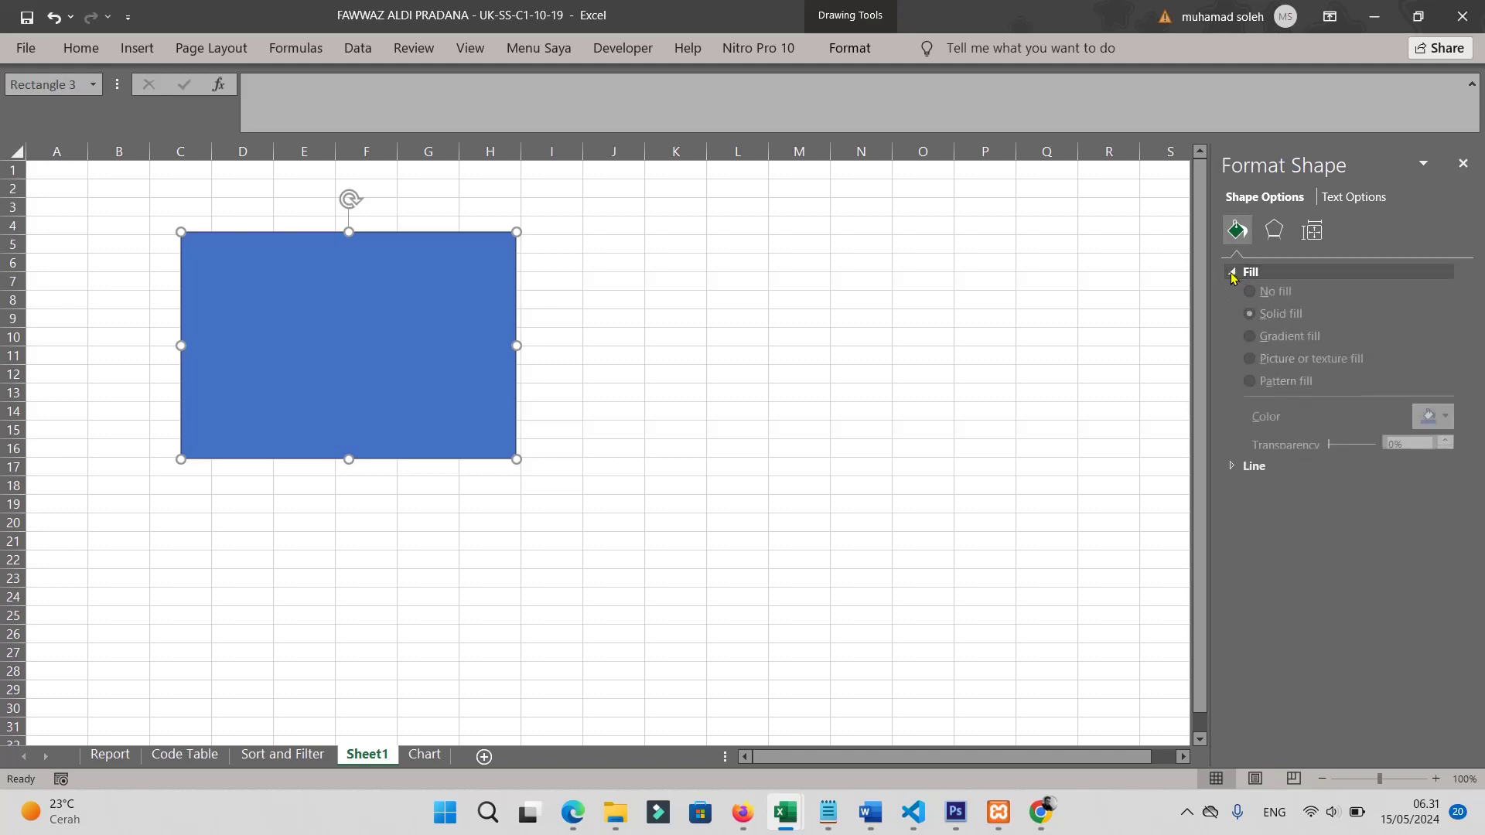
{"action": "left_click", "coordinate": [1232, 273]}
{"action": "left_click", "coordinate": [1232, 272]}
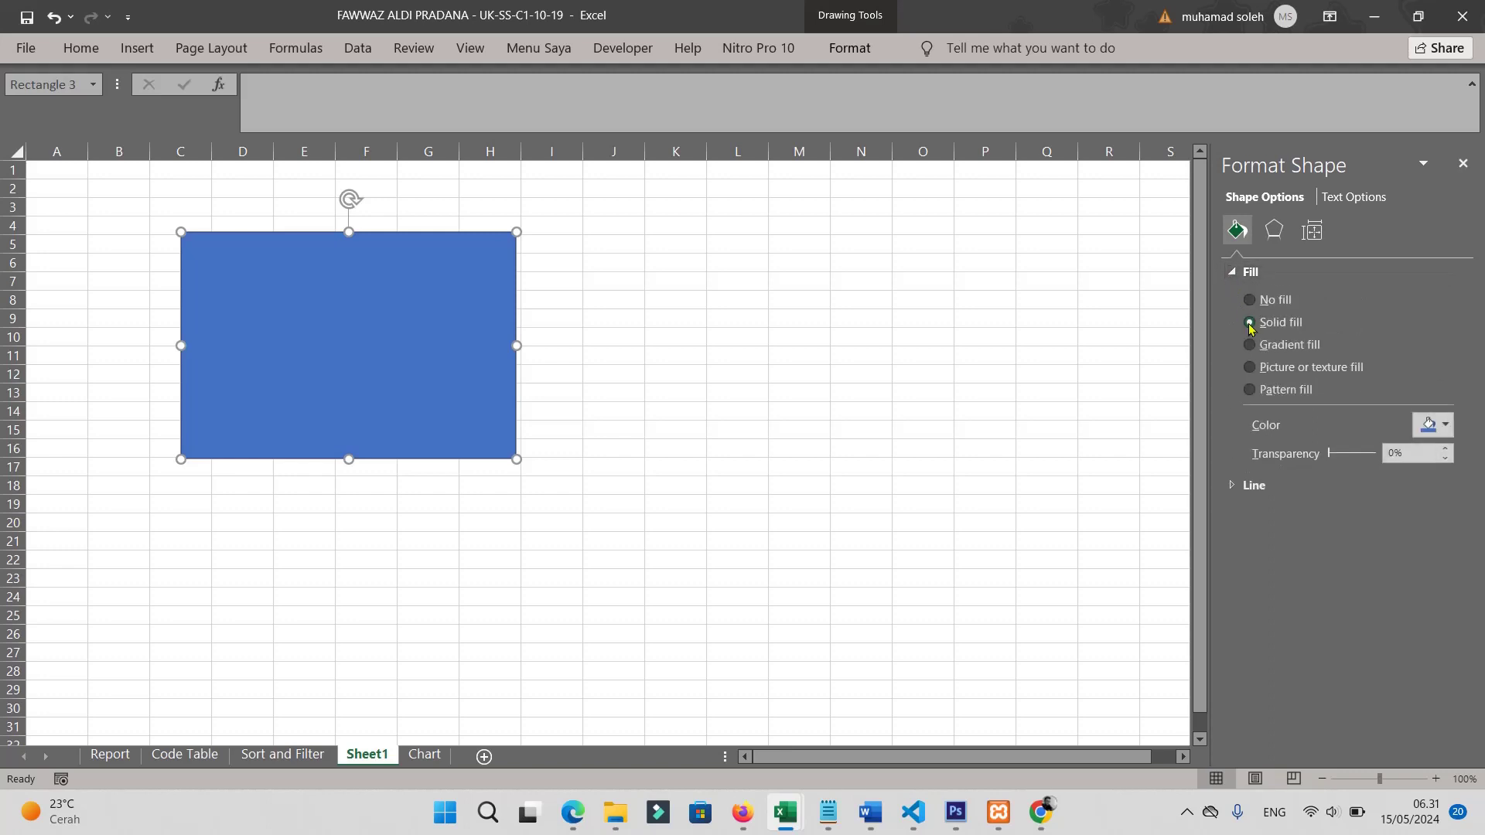
{"action": "left_click", "coordinate": [1250, 368]}
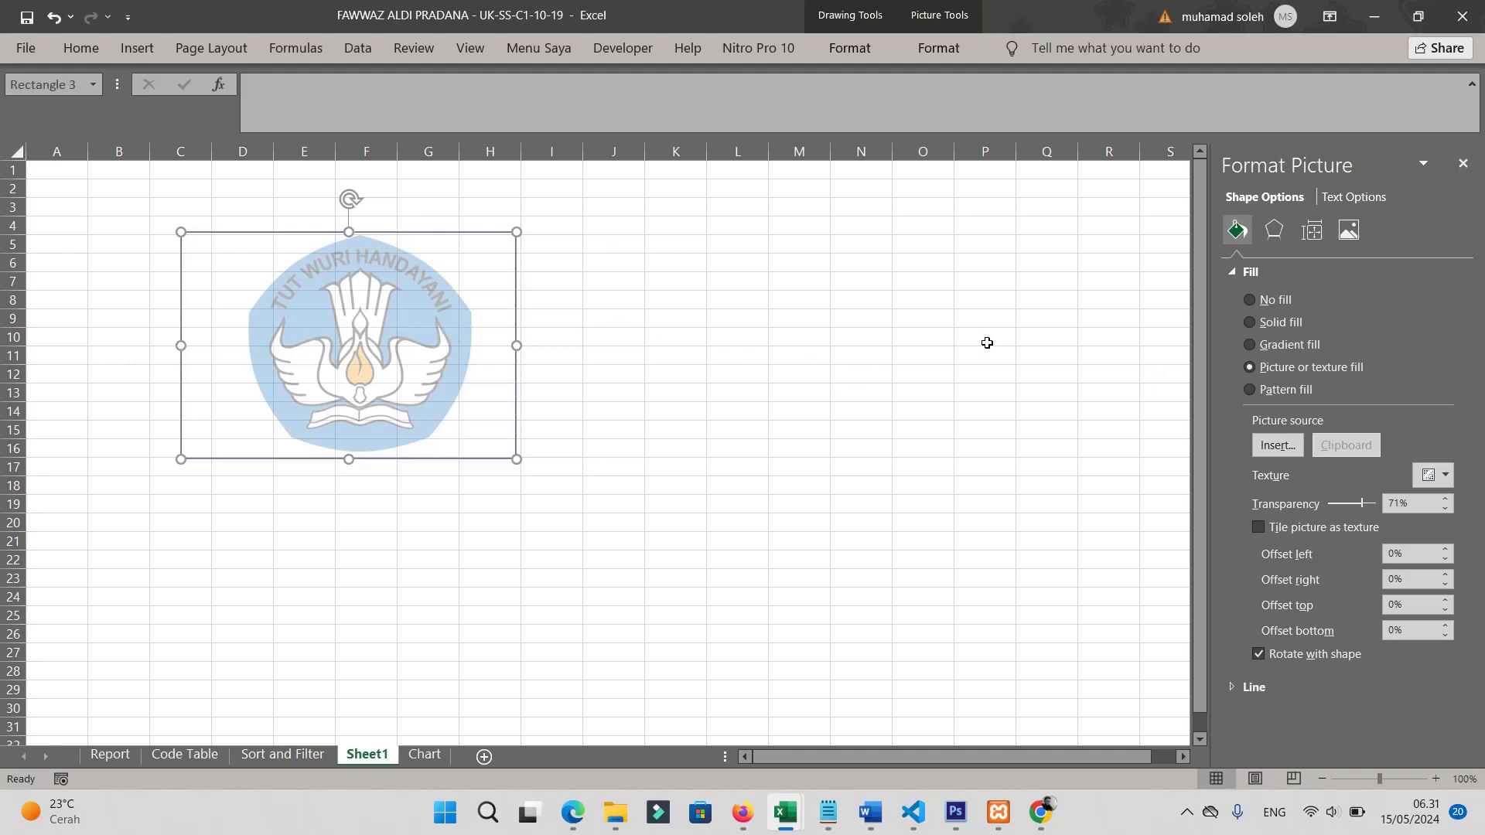
- Insert the PENDIDKAN image from the Pictures folder as the rectangle's picture fill
{"action": "left_click", "coordinate": [1278, 445]}
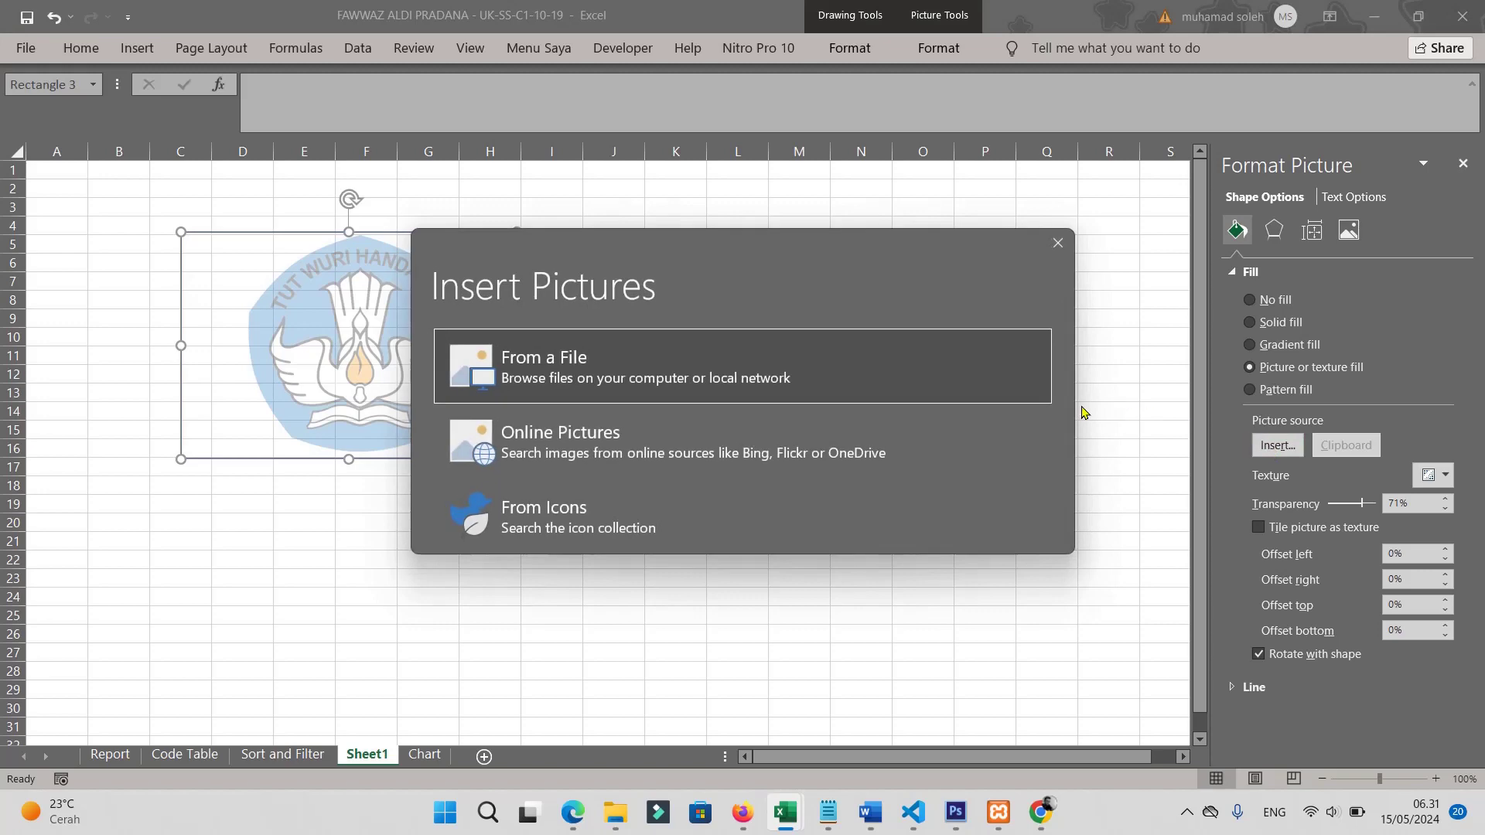
{"action": "left_click", "coordinate": [588, 382]}
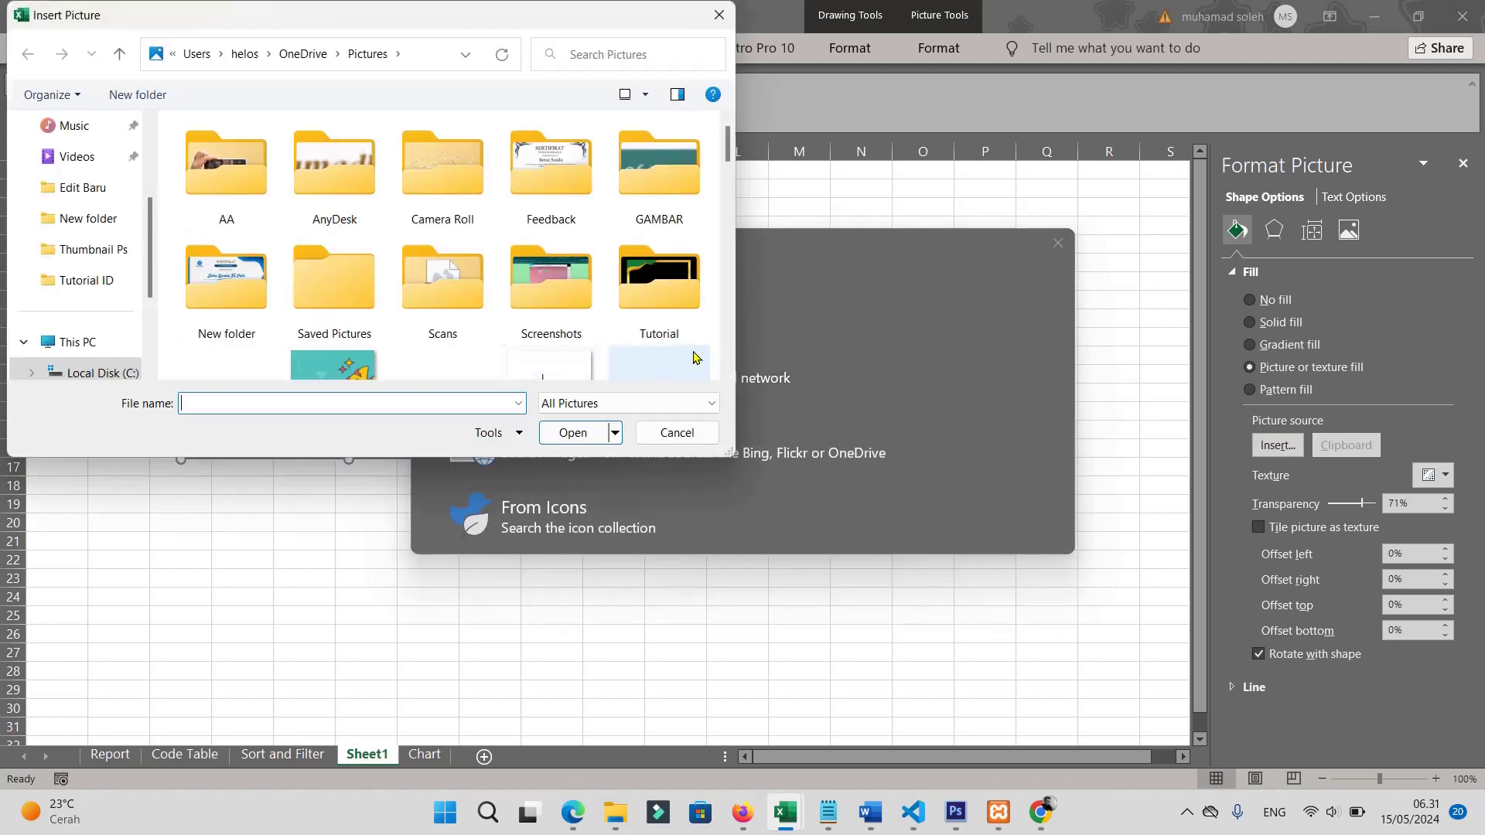
{"action": "scroll", "coordinate": [422, 265], "scroll_direction": "down", "scroll_amount": 5}
{"action": "scroll", "coordinate": [519, 271], "scroll_direction": "down", "scroll_amount": 3}
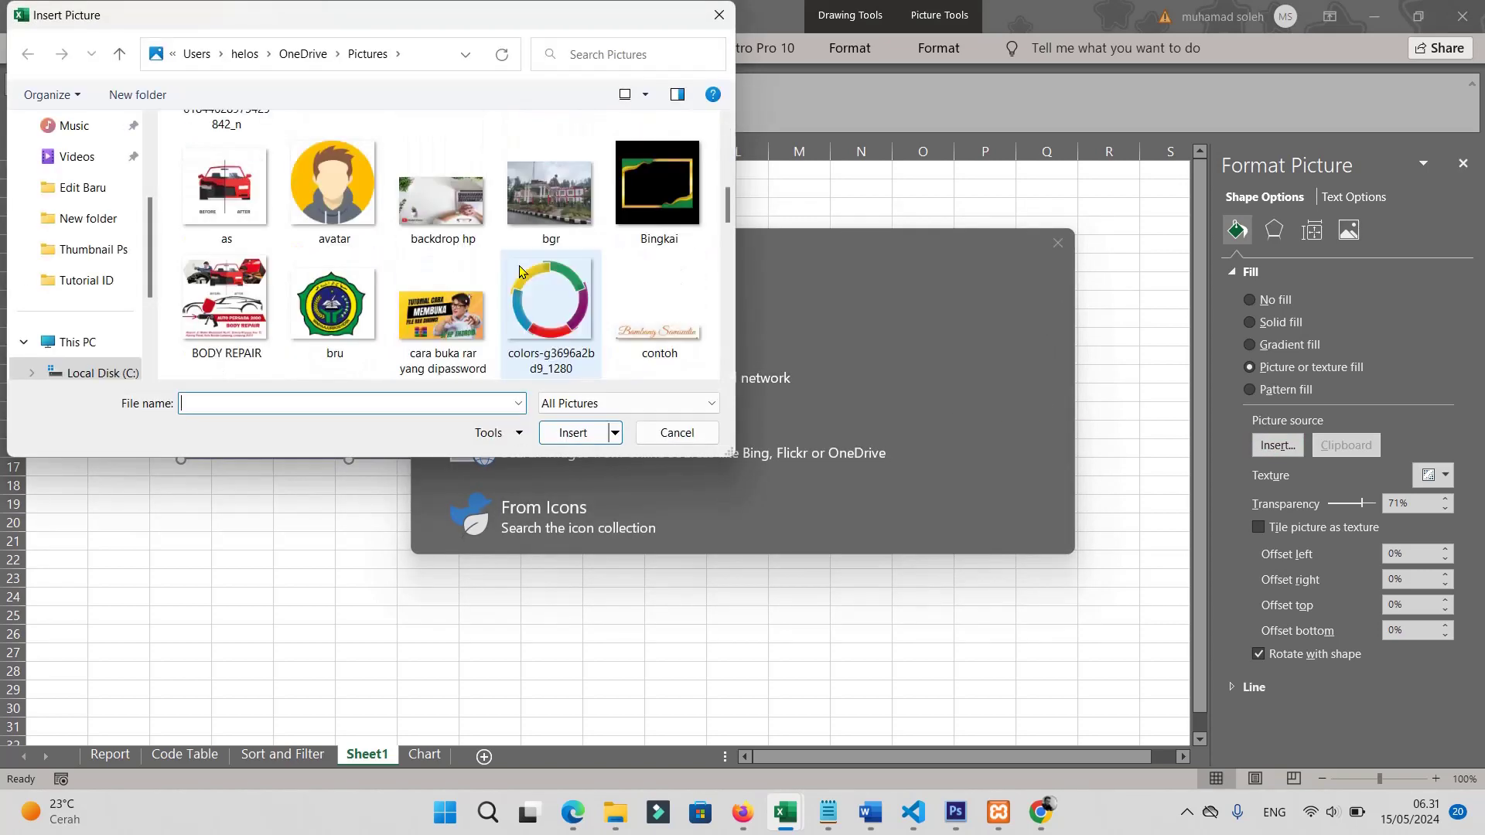
{"action": "scroll", "coordinate": [519, 270], "scroll_direction": "down", "scroll_amount": 2}
{"action": "scroll", "coordinate": [519, 271], "scroll_direction": "down", "scroll_amount": 3}
{"action": "scroll", "coordinate": [519, 270], "scroll_direction": "down", "scroll_amount": 3}
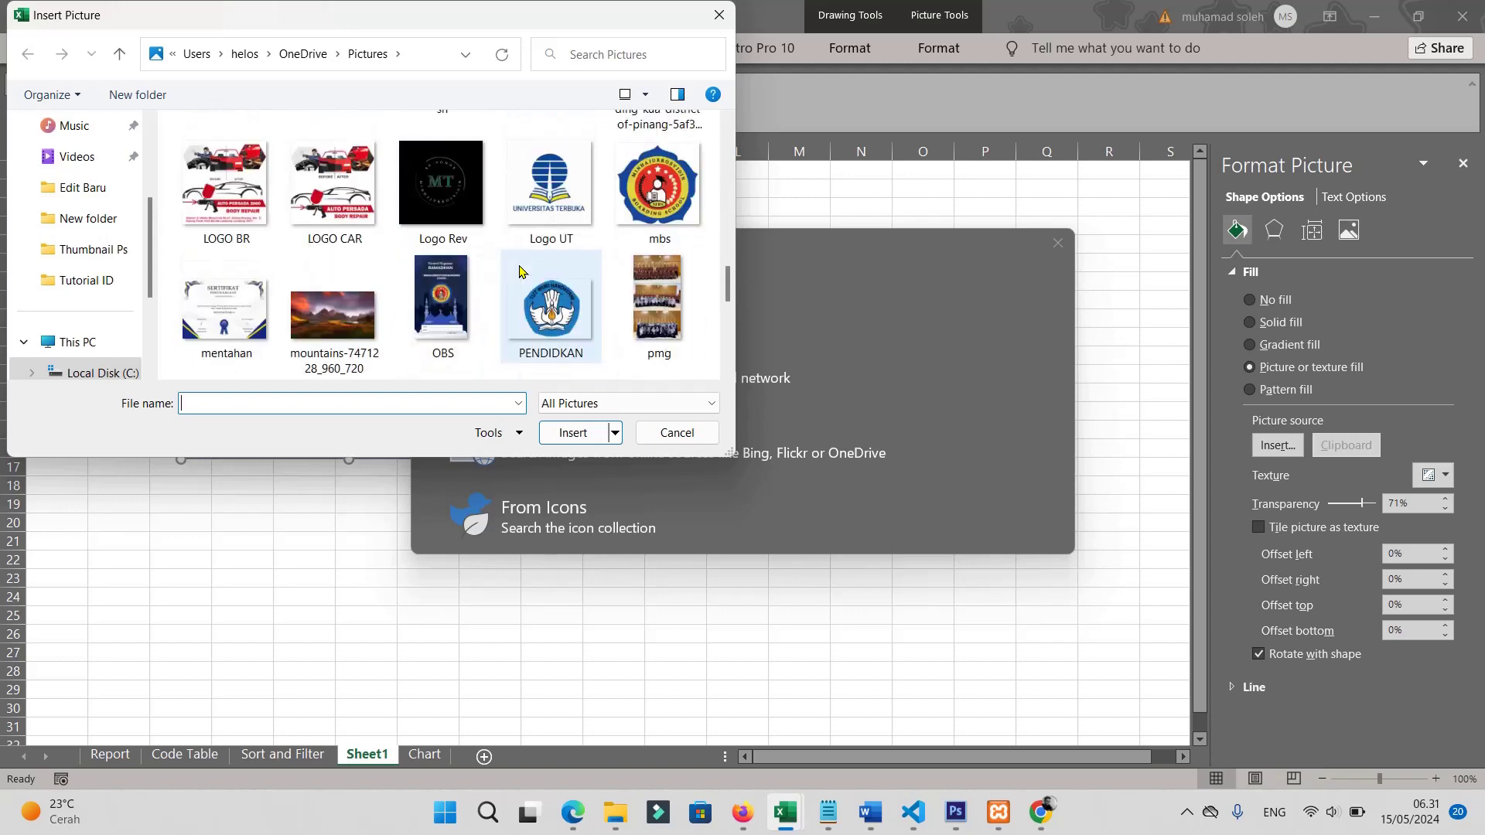
{"action": "scroll", "coordinate": [519, 271], "scroll_direction": "down", "scroll_amount": 2}
{"action": "scroll", "coordinate": [519, 271], "scroll_direction": "up", "scroll_amount": 1}
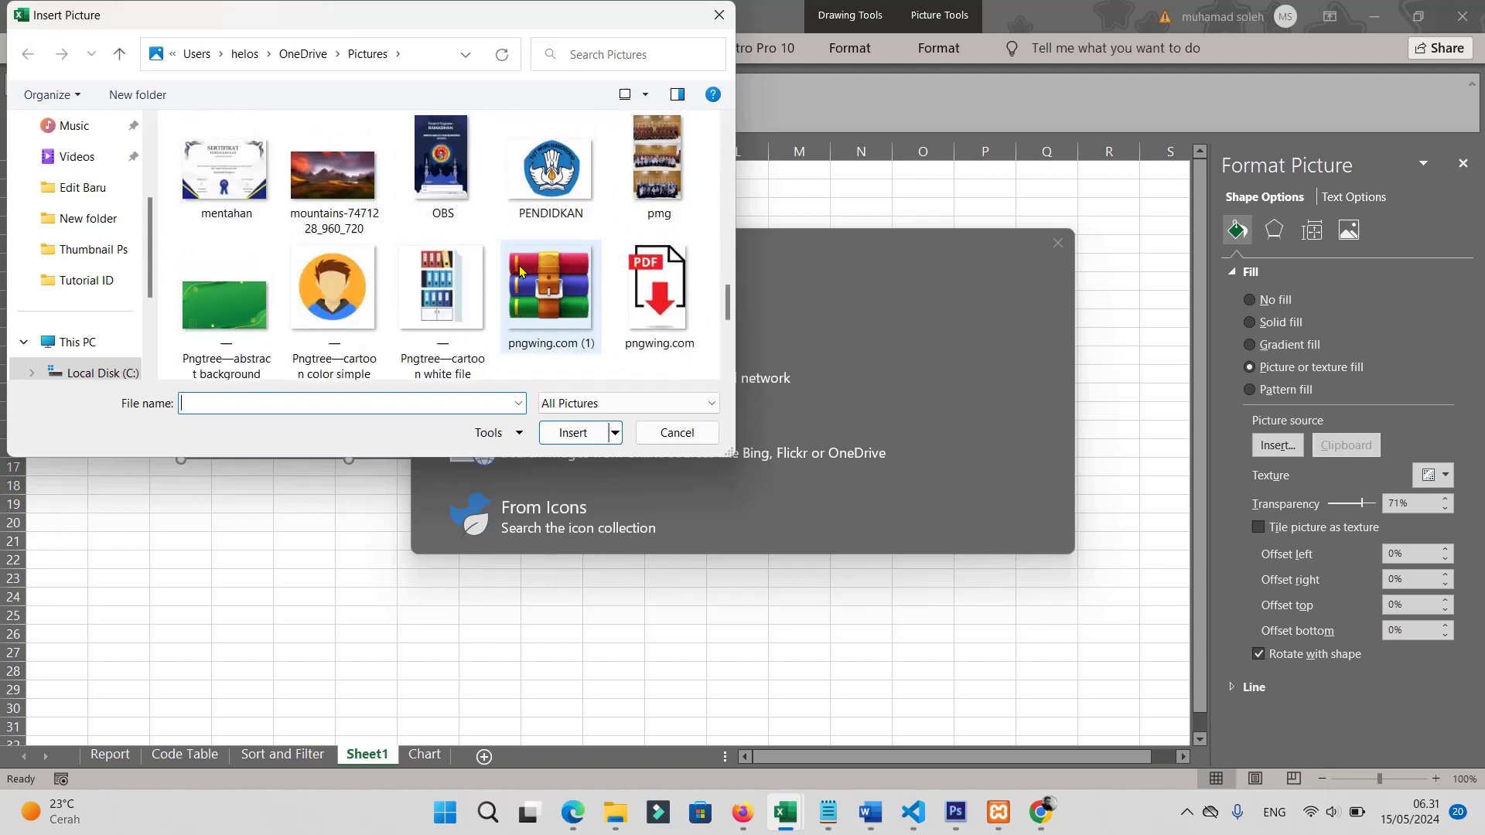
{"action": "left_click", "coordinate": [565, 189]}
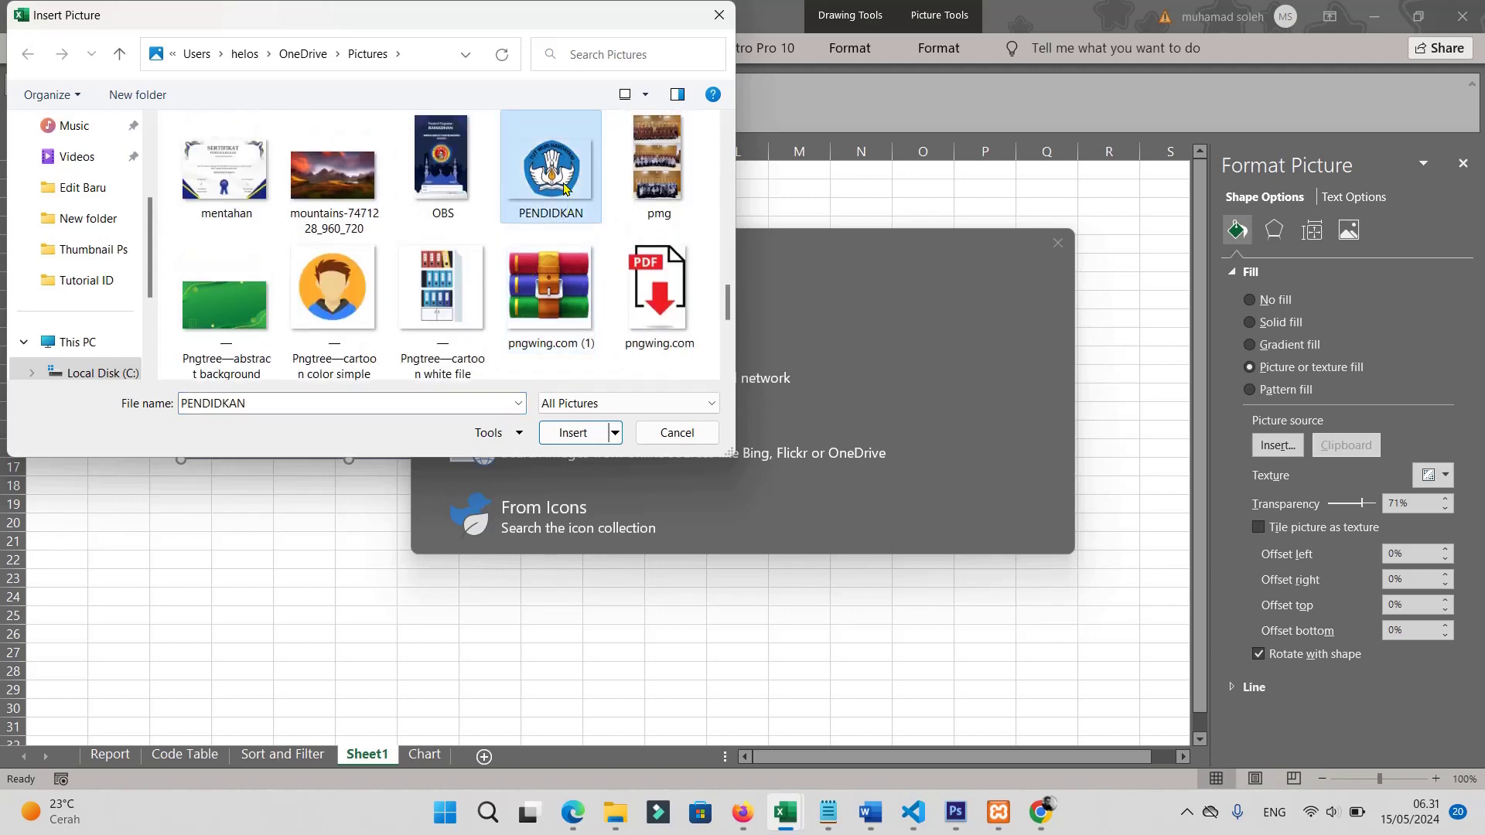
{"action": "left_click", "coordinate": [573, 433]}
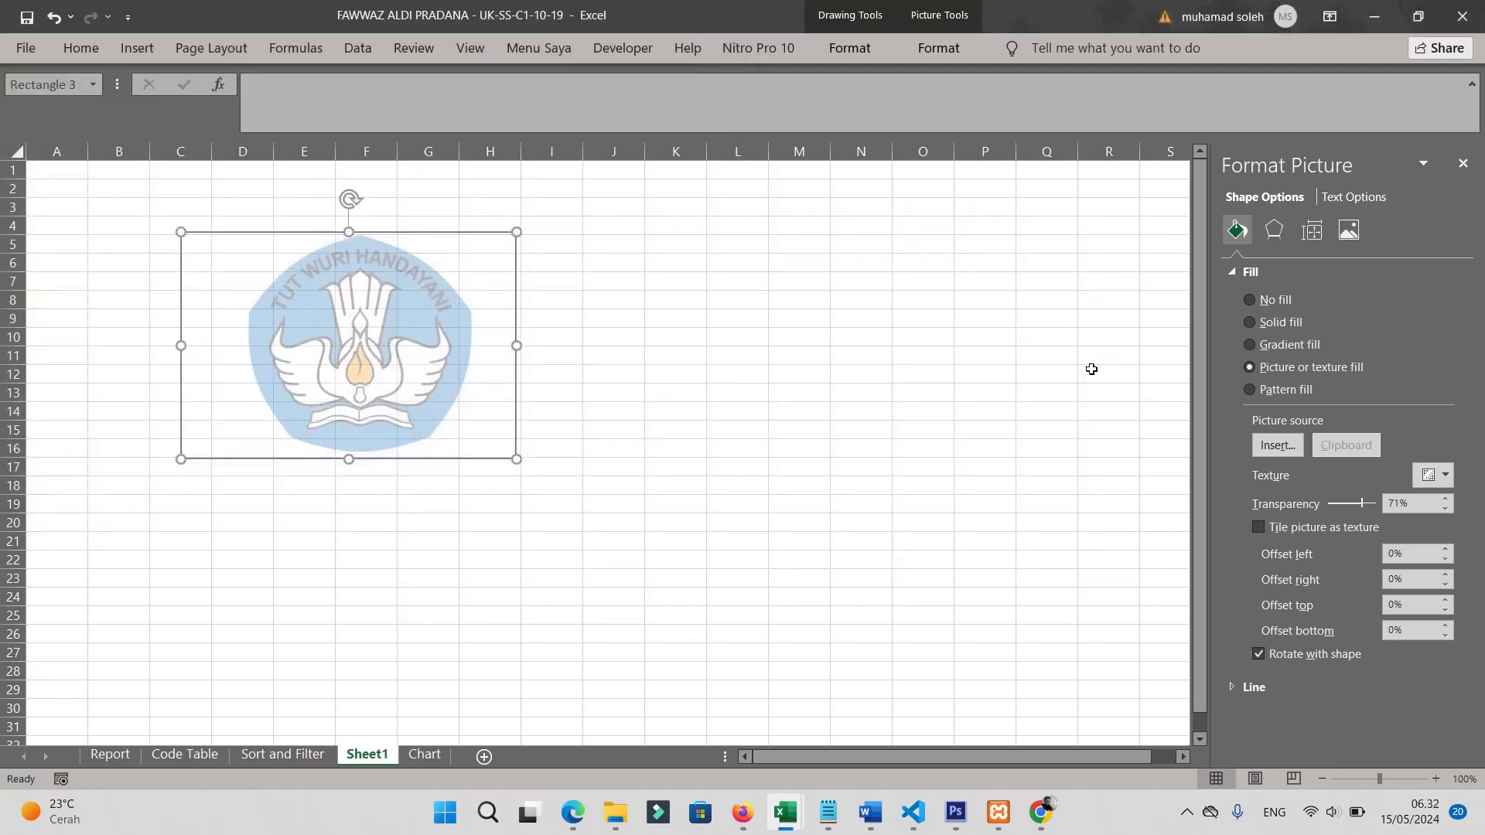
- Raise the picture fill transparency to around 68% so the logo looks faded
{"action": "left_click_drag", "start_coordinate": [1361, 503], "coordinate": [1316, 516]}
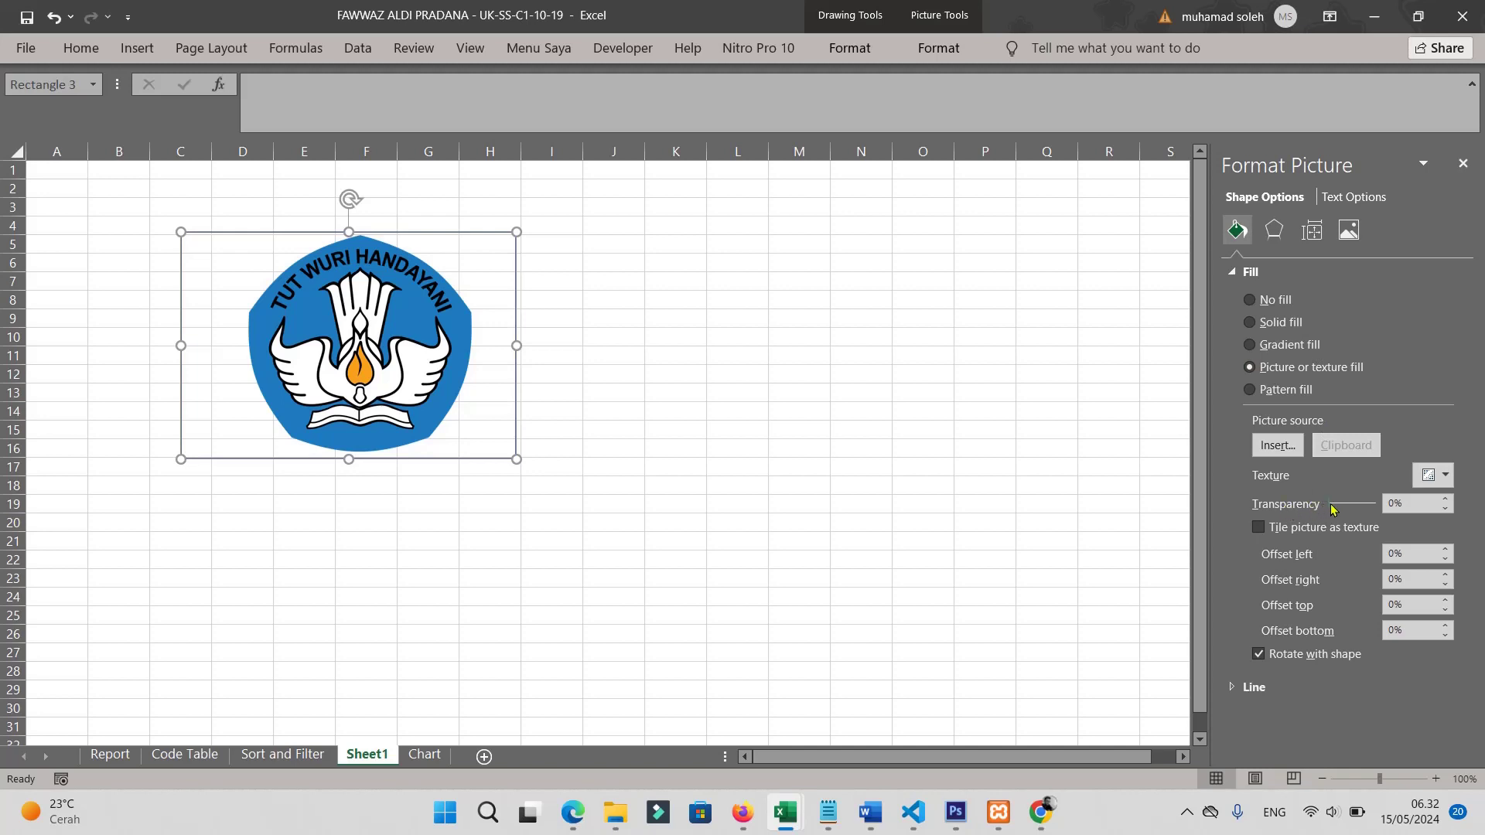
{"action": "left_click_drag", "start_coordinate": [1331, 508], "coordinate": [1355, 508]}
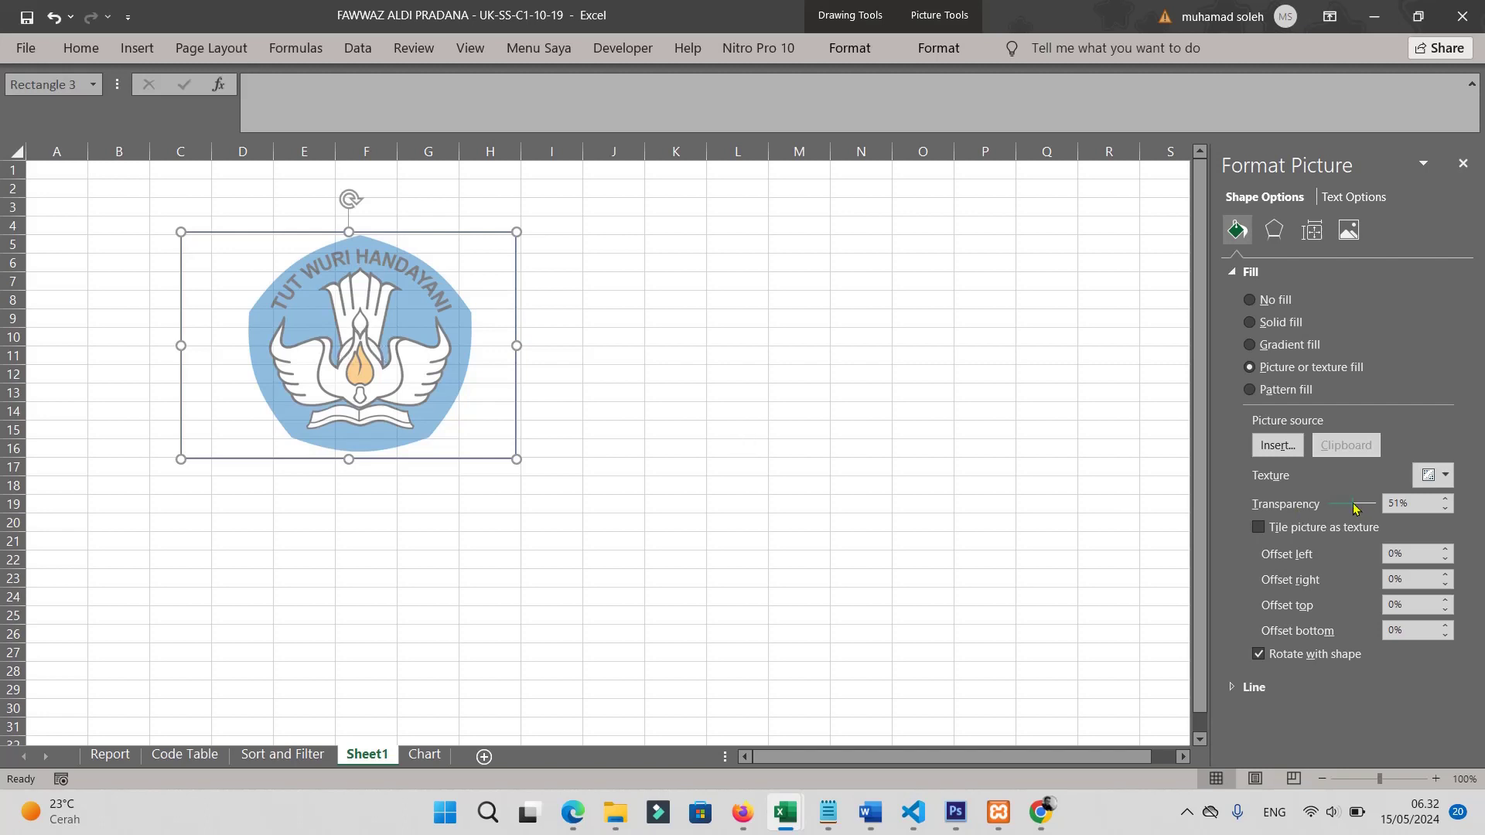
{"action": "left_click_drag", "start_coordinate": [1354, 508], "coordinate": [1367, 508]}
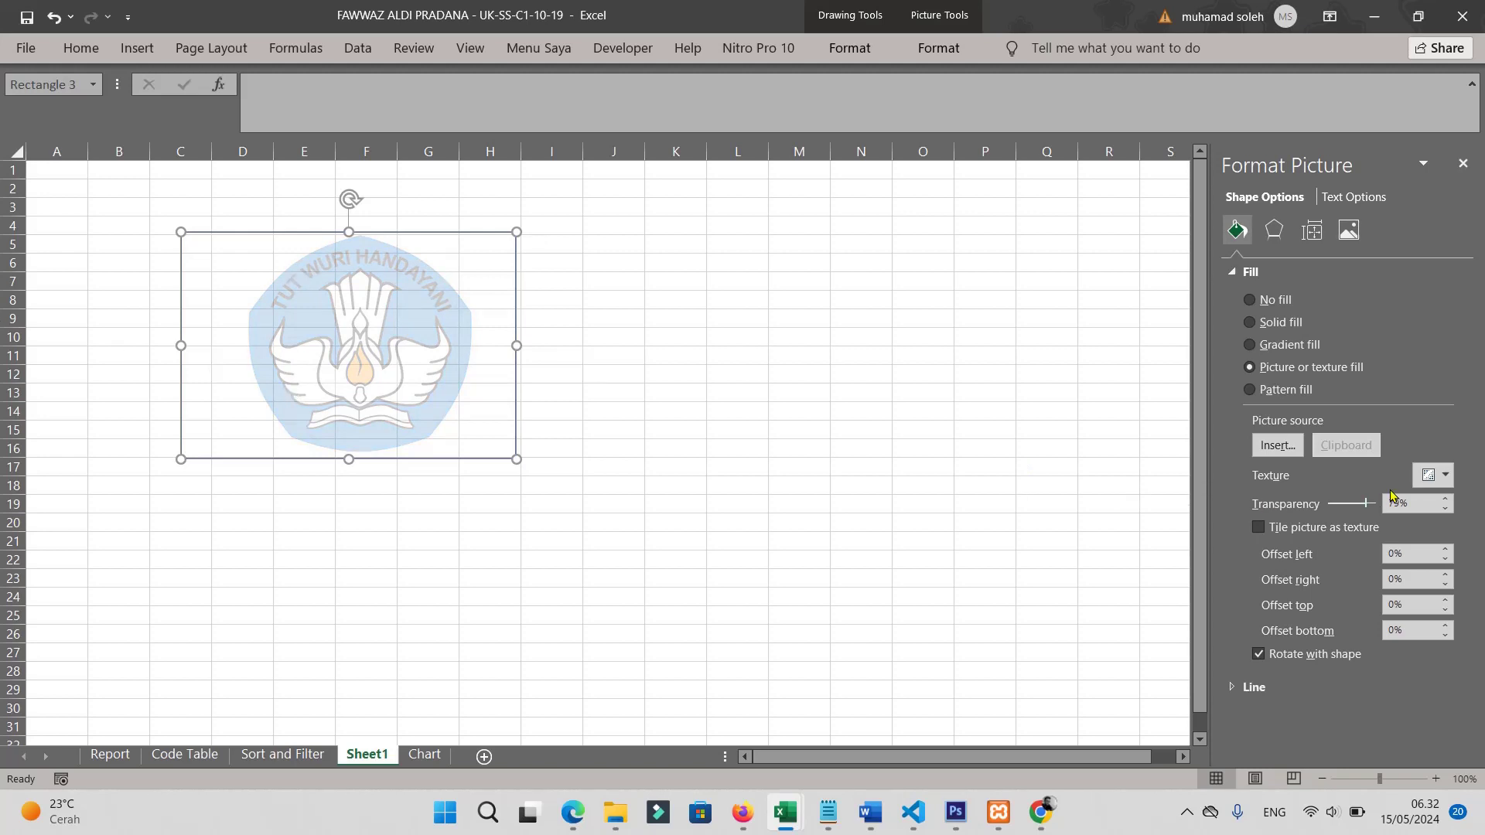
{"action": "left_click", "coordinate": [693, 451]}
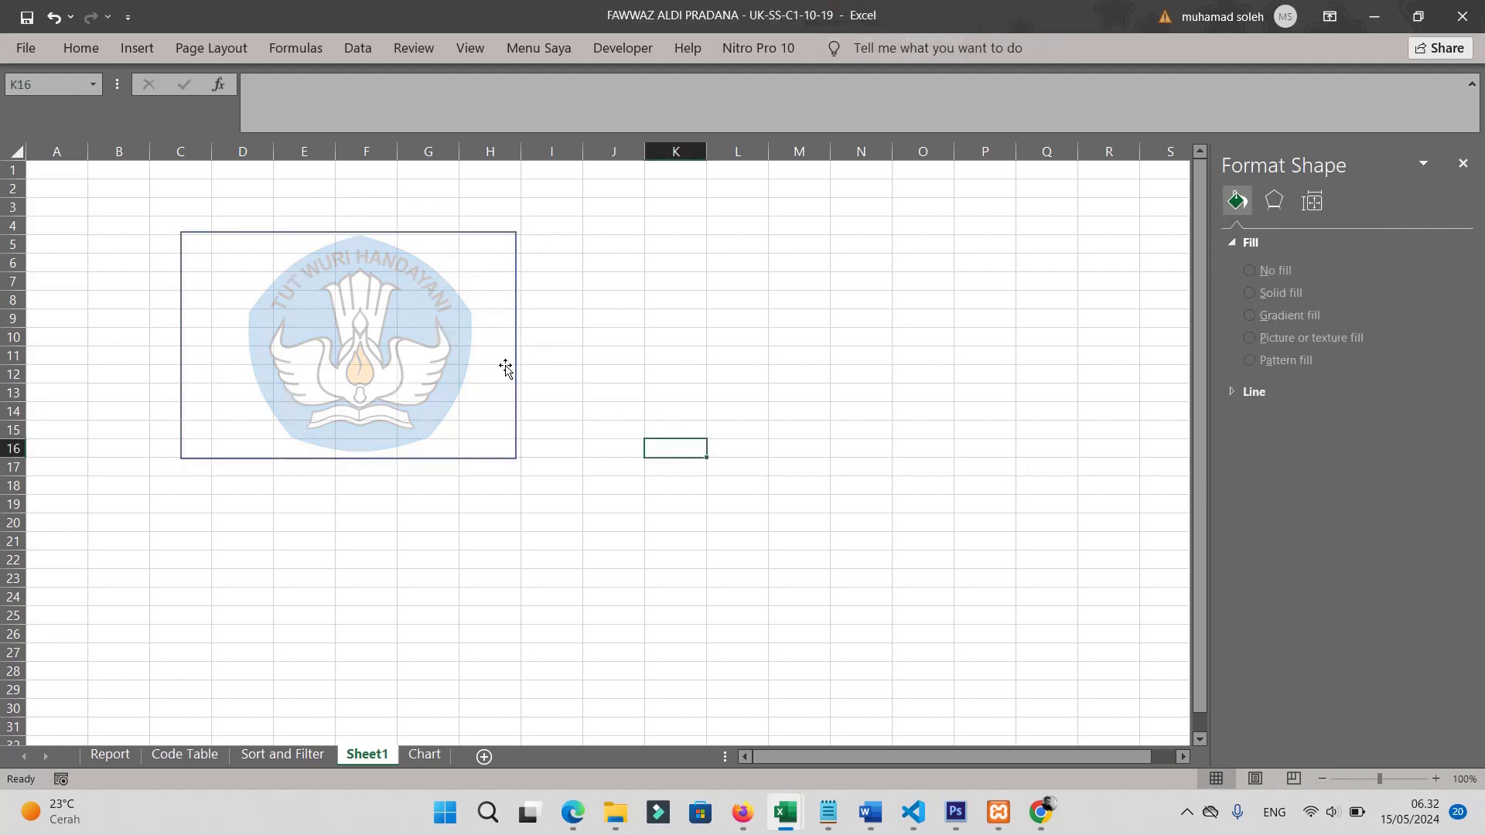
- Drag the rectangle's bottom-right handle to enlarge it to roughly C5 through K23
{"action": "left_click", "coordinate": [480, 411]}
{"action": "left_click_drag", "start_coordinate": [517, 460], "coordinate": [696, 578]}
{"action": "left_click", "coordinate": [825, 464]}
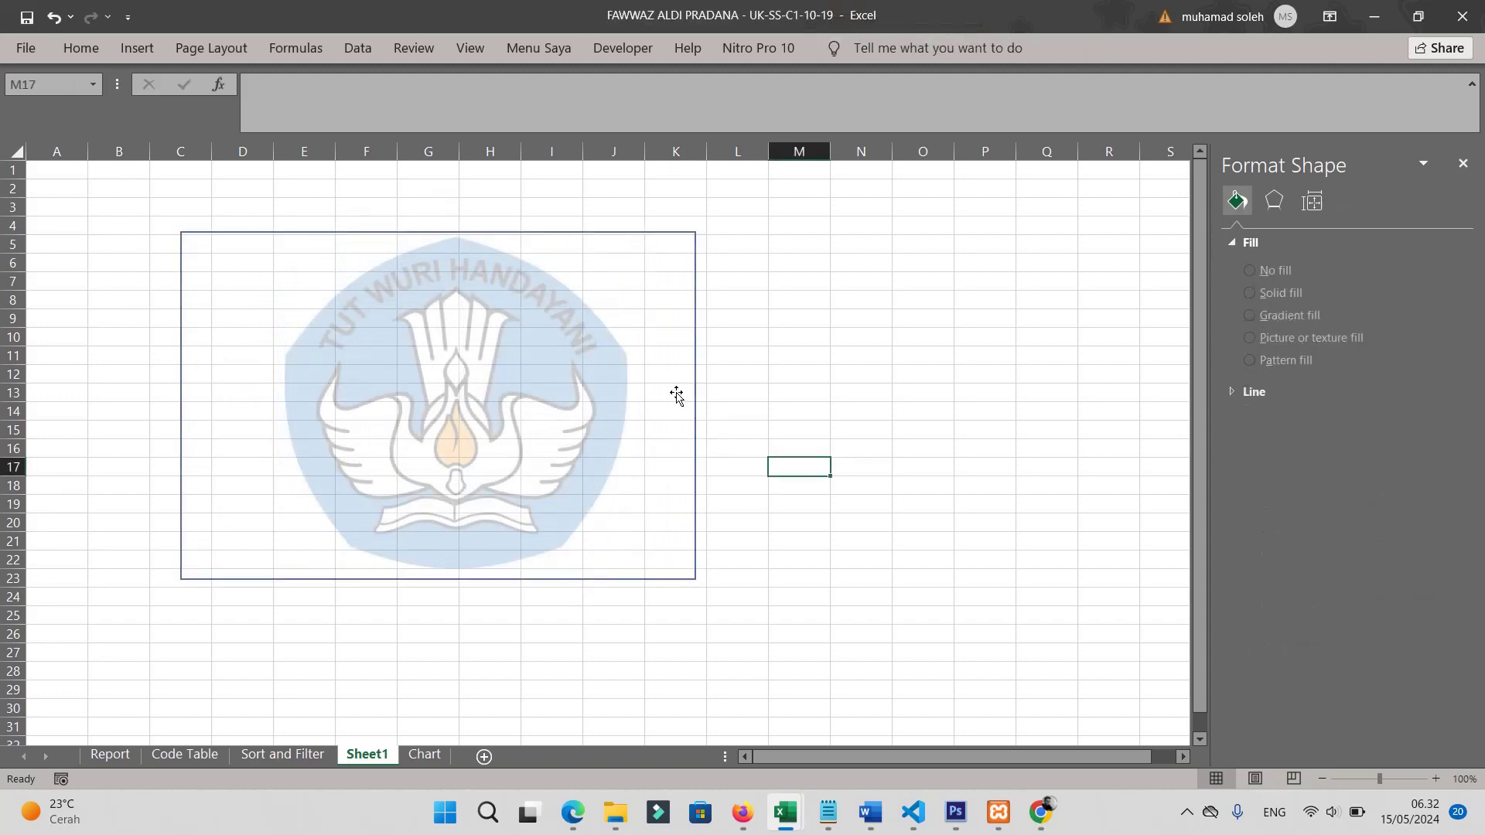
{"action": "left_click", "coordinate": [477, 340]}
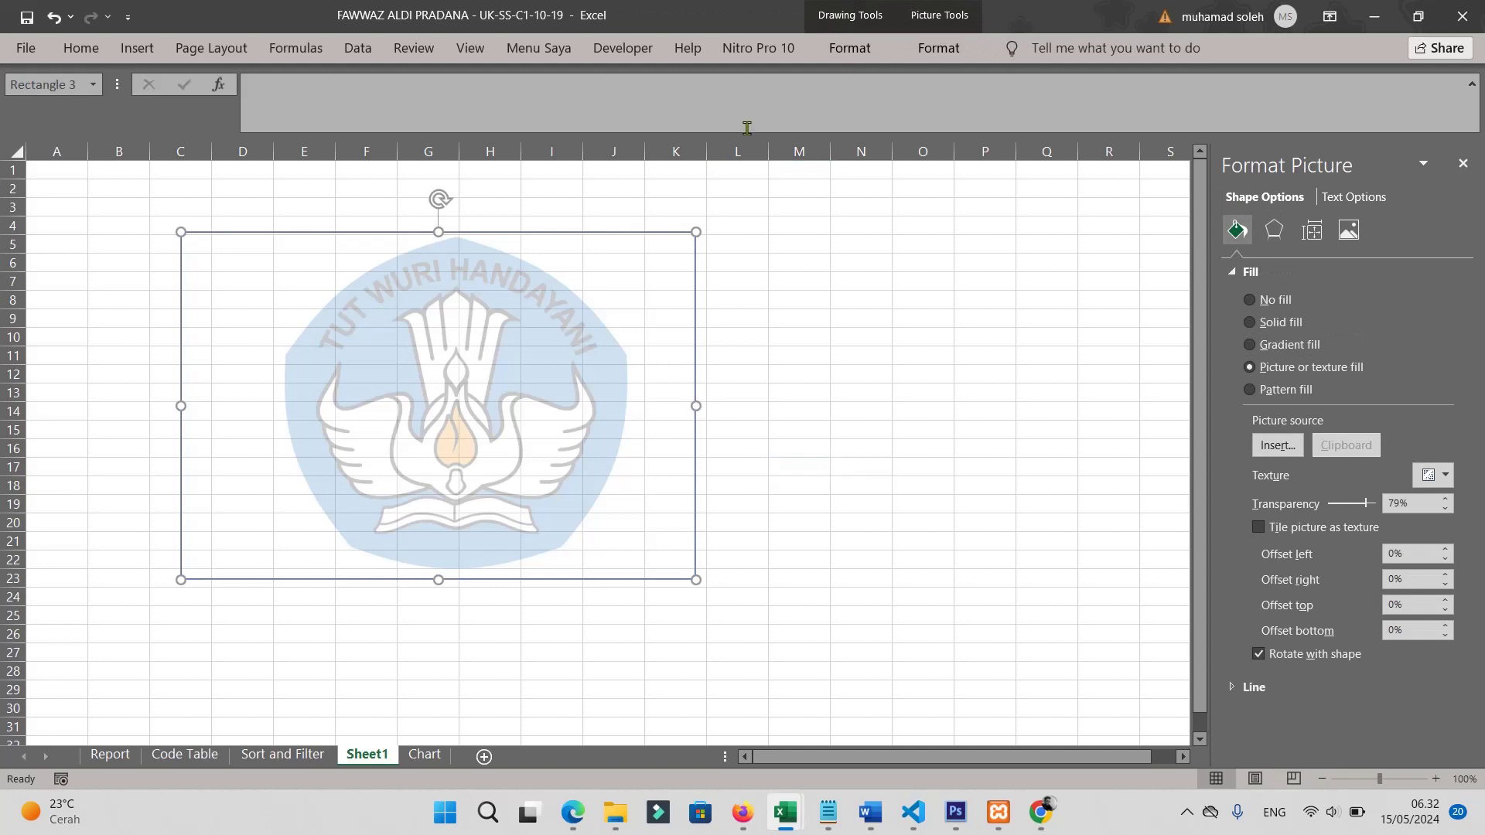
- Remove the rectangle's border with Shape Outline > No Outline
{"action": "left_click", "coordinate": [850, 50]}
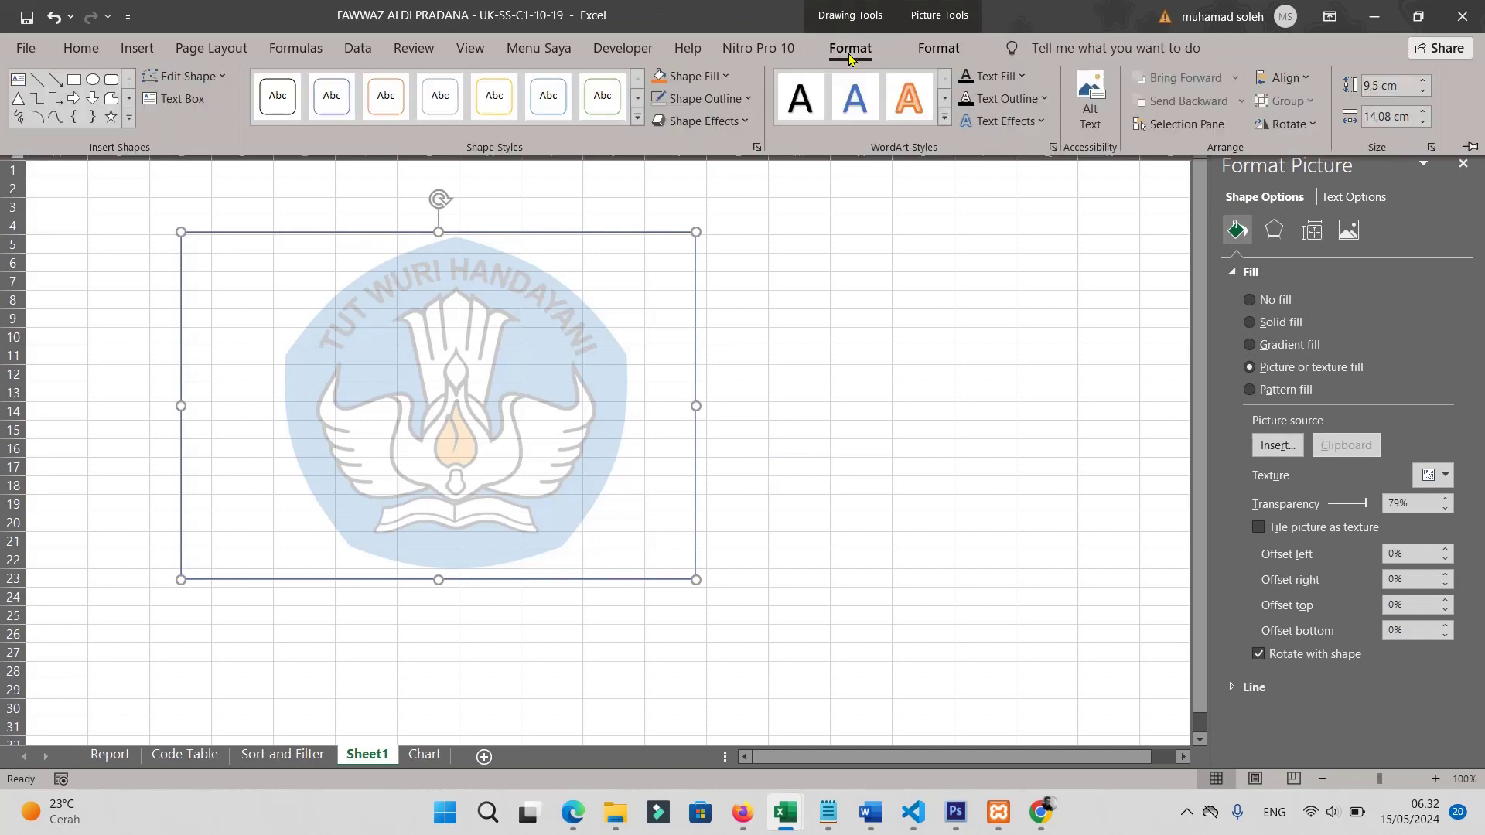
{"action": "left_click", "coordinate": [746, 98]}
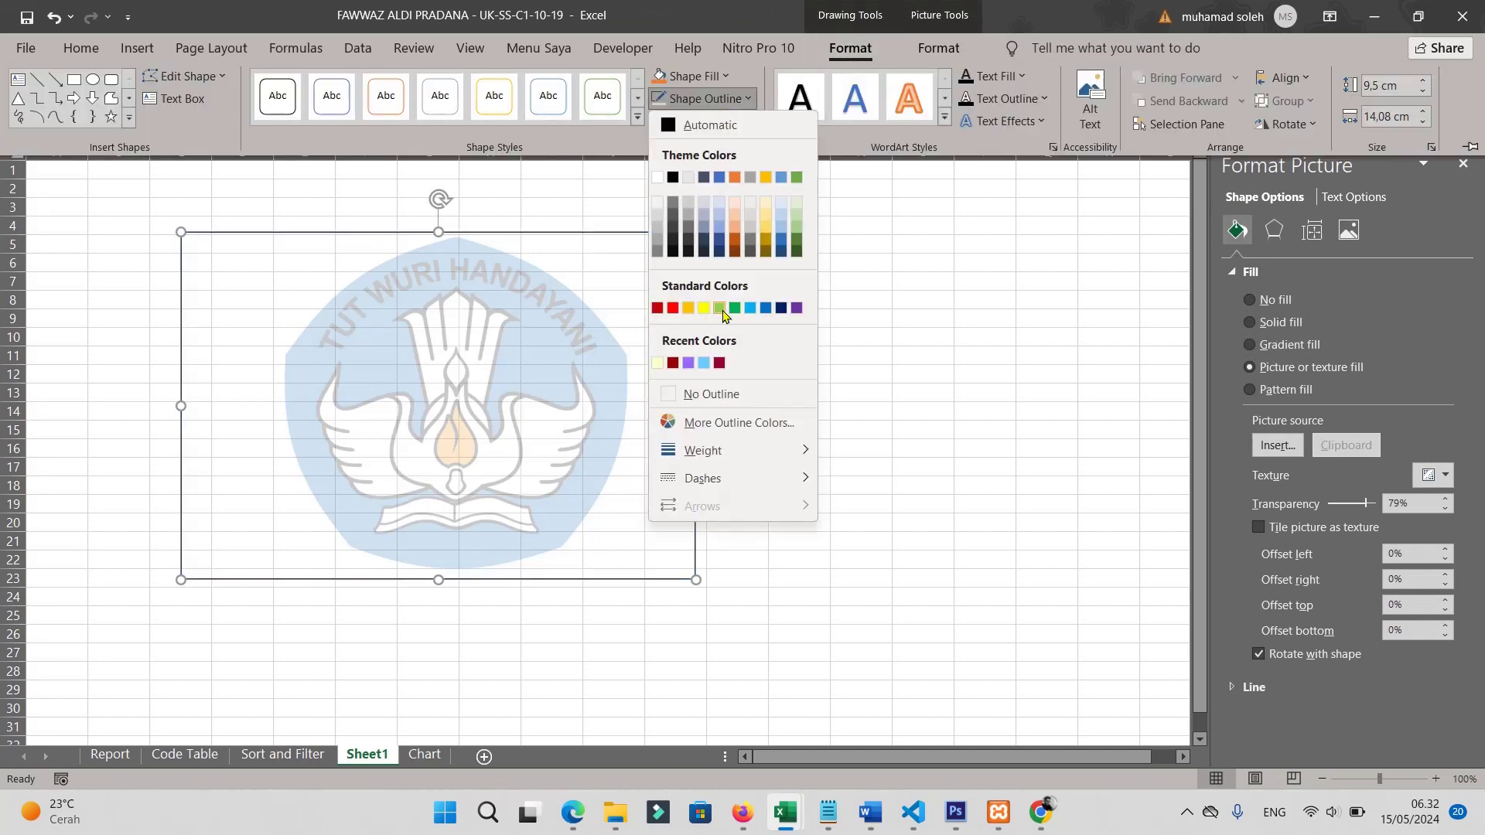
{"action": "left_click", "coordinate": [712, 396]}
- Move the watermark rectangle right toward the centre of the sheet
{"action": "left_click", "coordinate": [882, 430]}
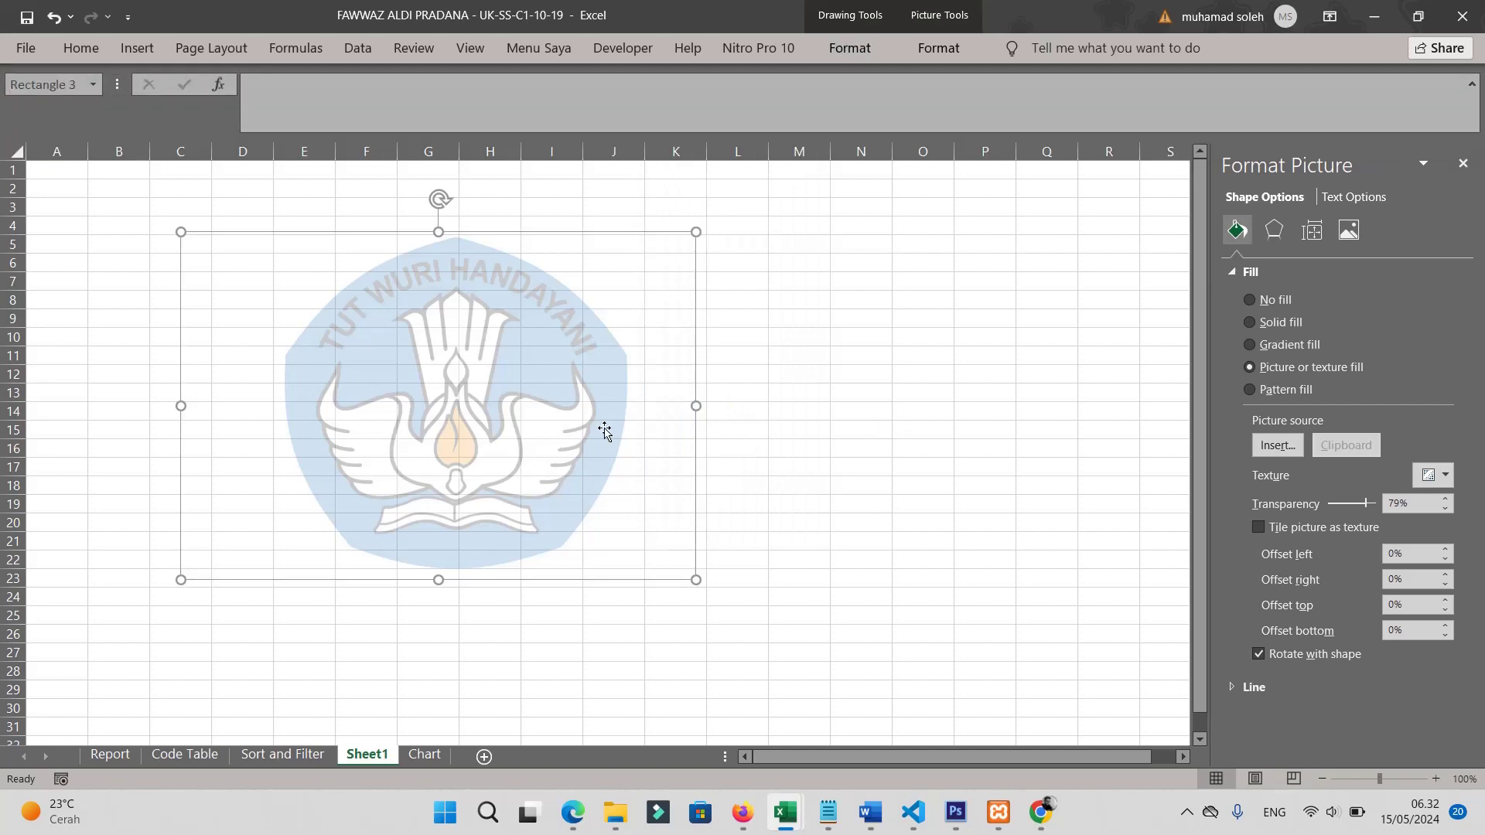
{"action": "mouse_move", "coordinate": [612, 428]}
{"action": "left_mouse_down"}
{"action": "mouse_move", "coordinate": [730, 436]}
{"action": "mouse_move", "coordinate": [713, 441]}
{"action": "left_mouse_up"}
{"action": "left_click", "coordinate": [918, 394]}
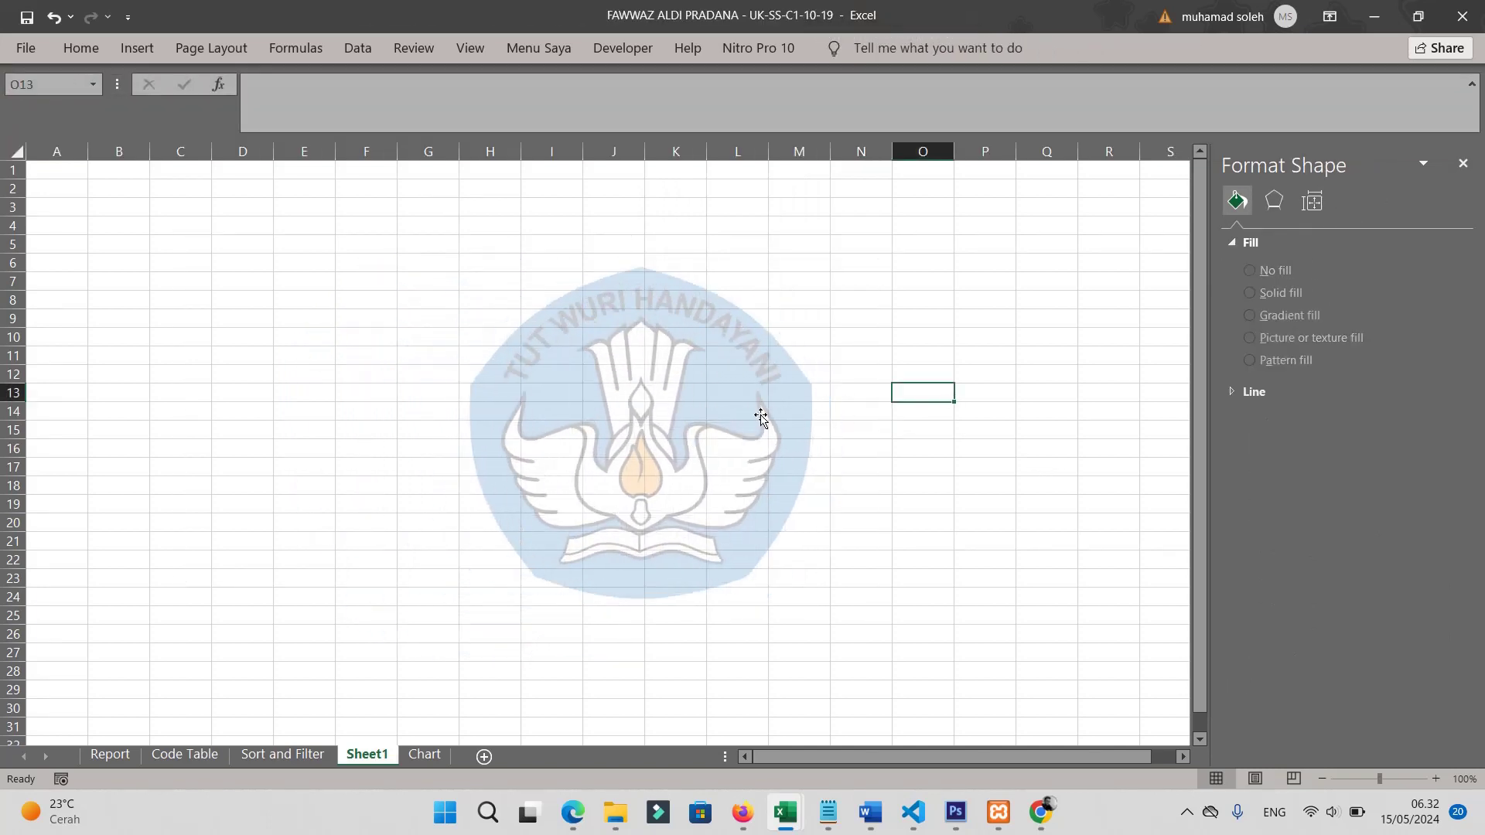
{"action": "left_click", "coordinate": [1186, 812]}
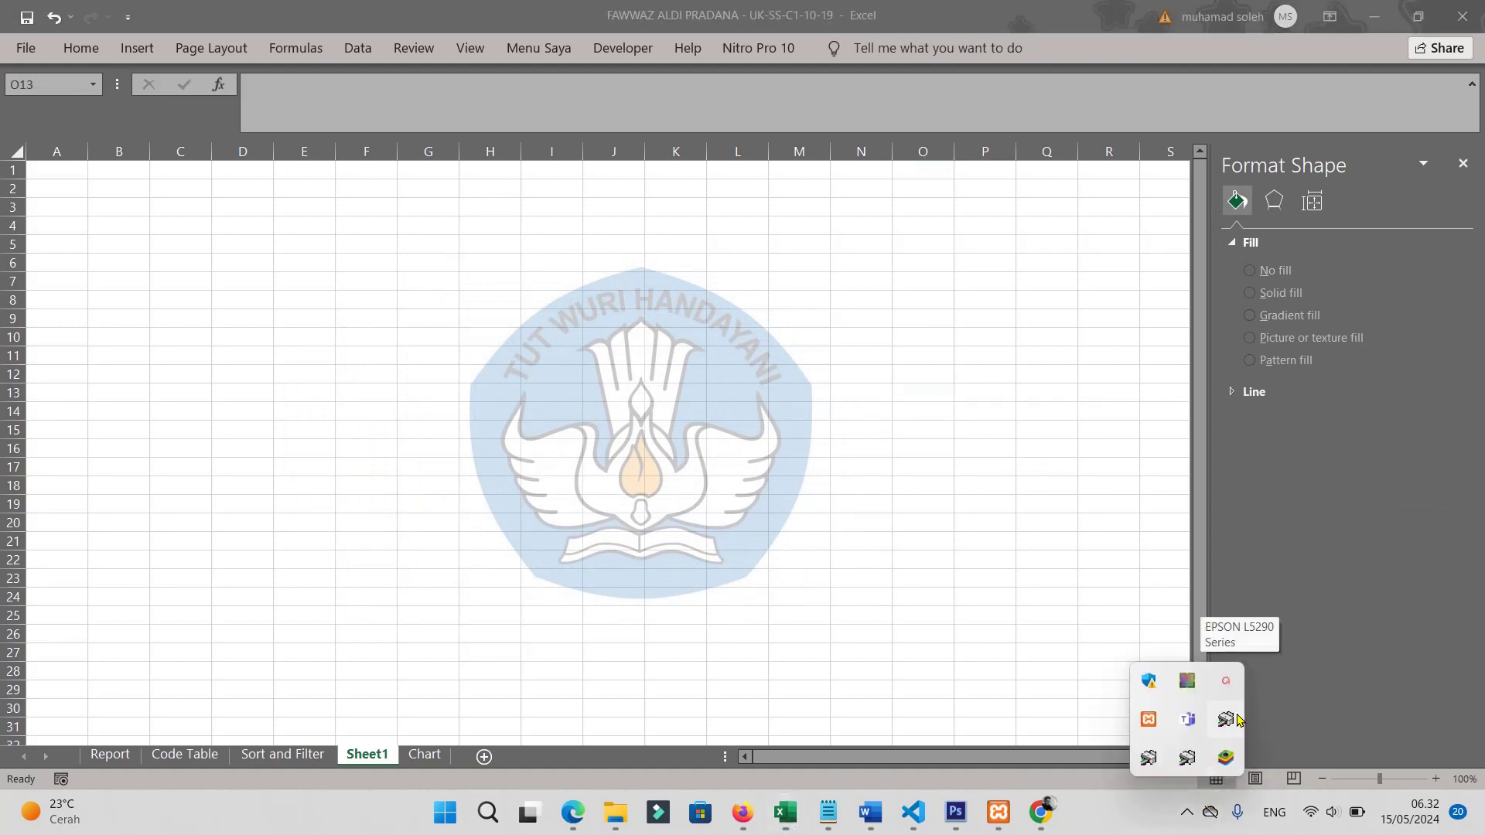
{"action": "left_click", "coordinate": [1226, 682]}
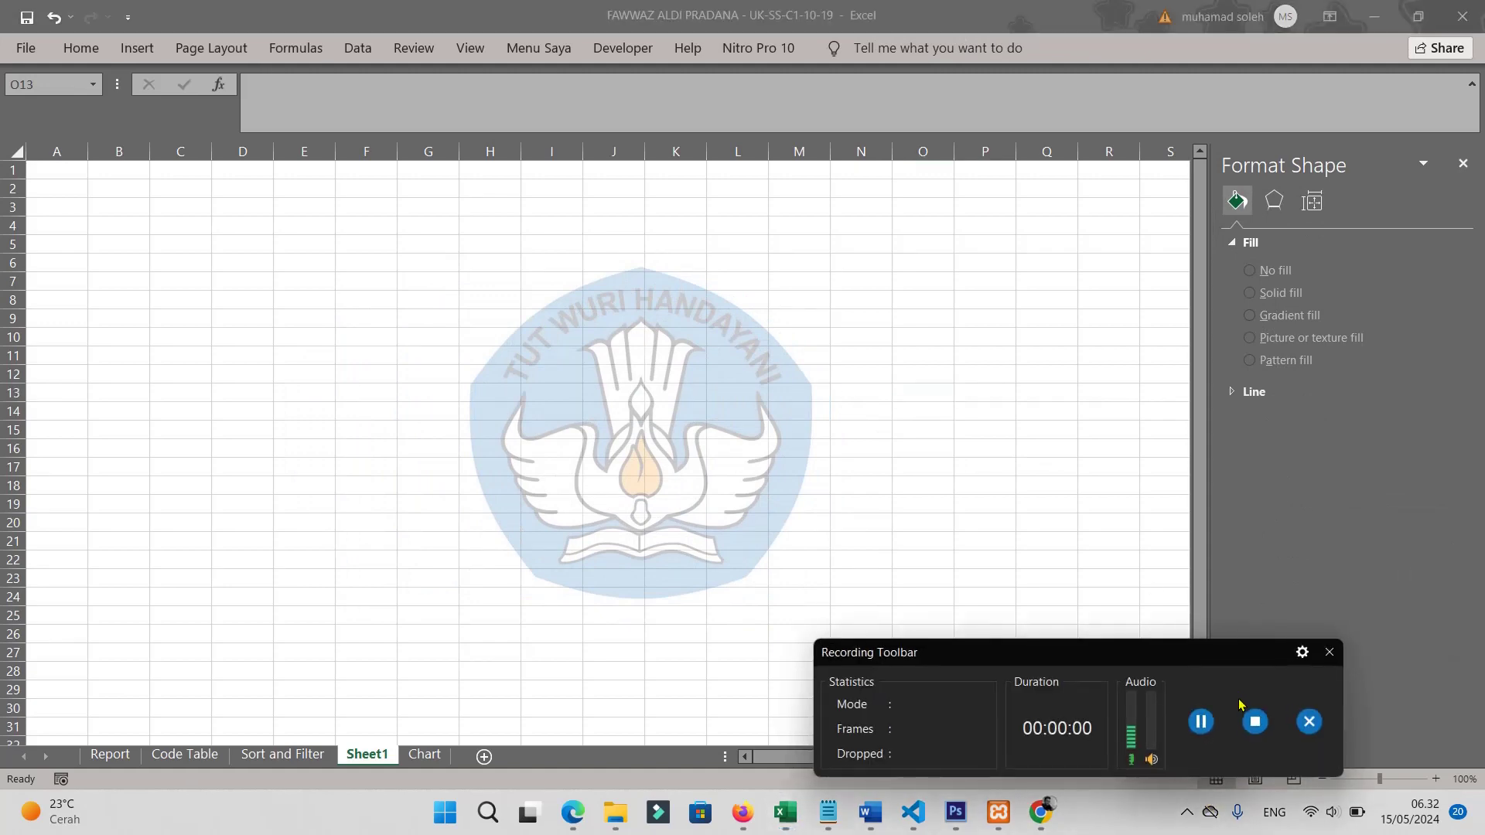
{"action": "left_click", "coordinate": [1324, 655]}
{"action": "left_click", "coordinate": [977, 503]}
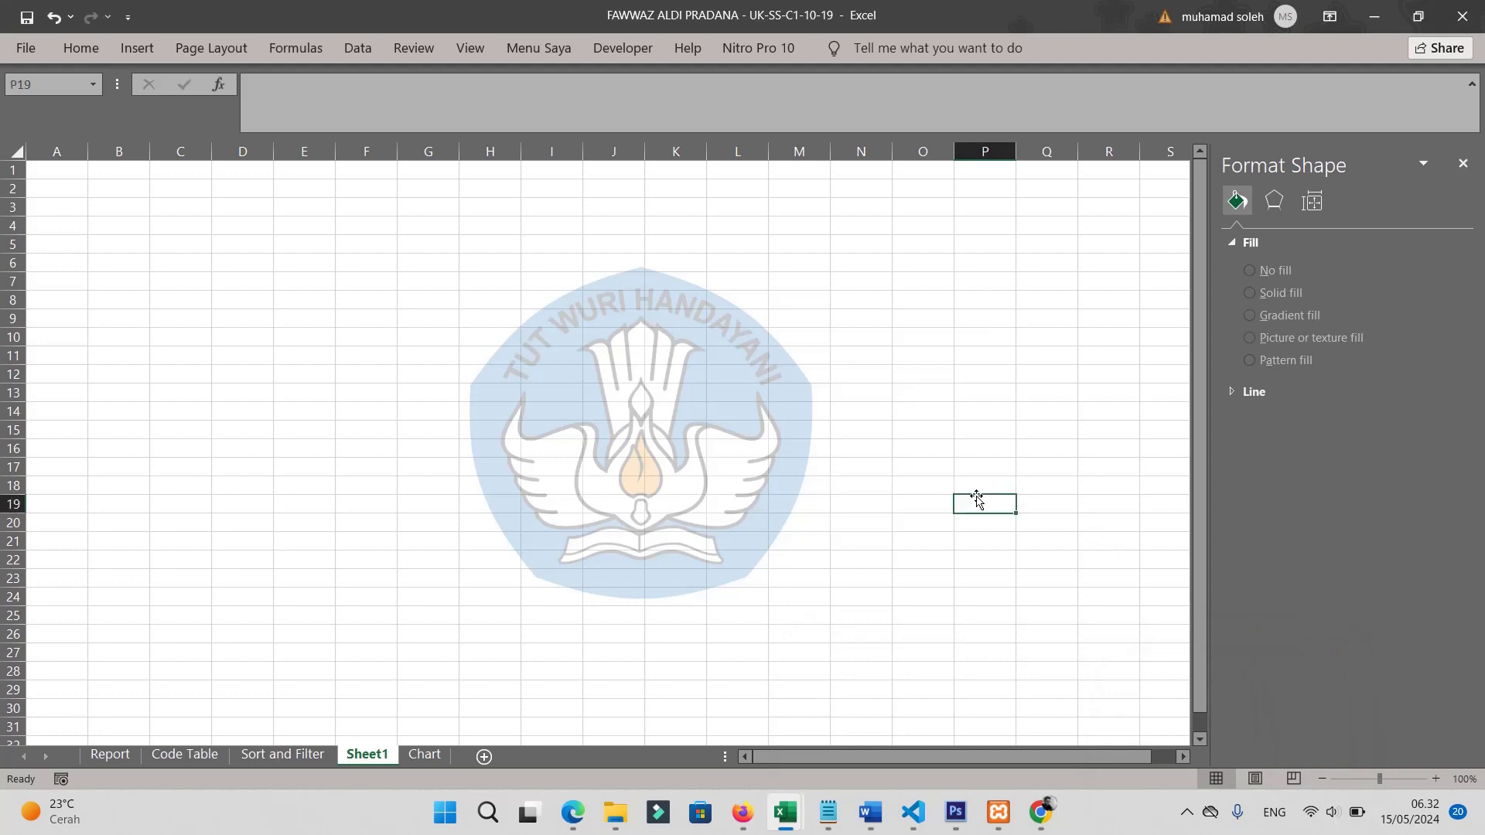
{"action": "left_click", "coordinate": [1186, 812]}
{"action": "left_click", "coordinate": [1230, 680]}
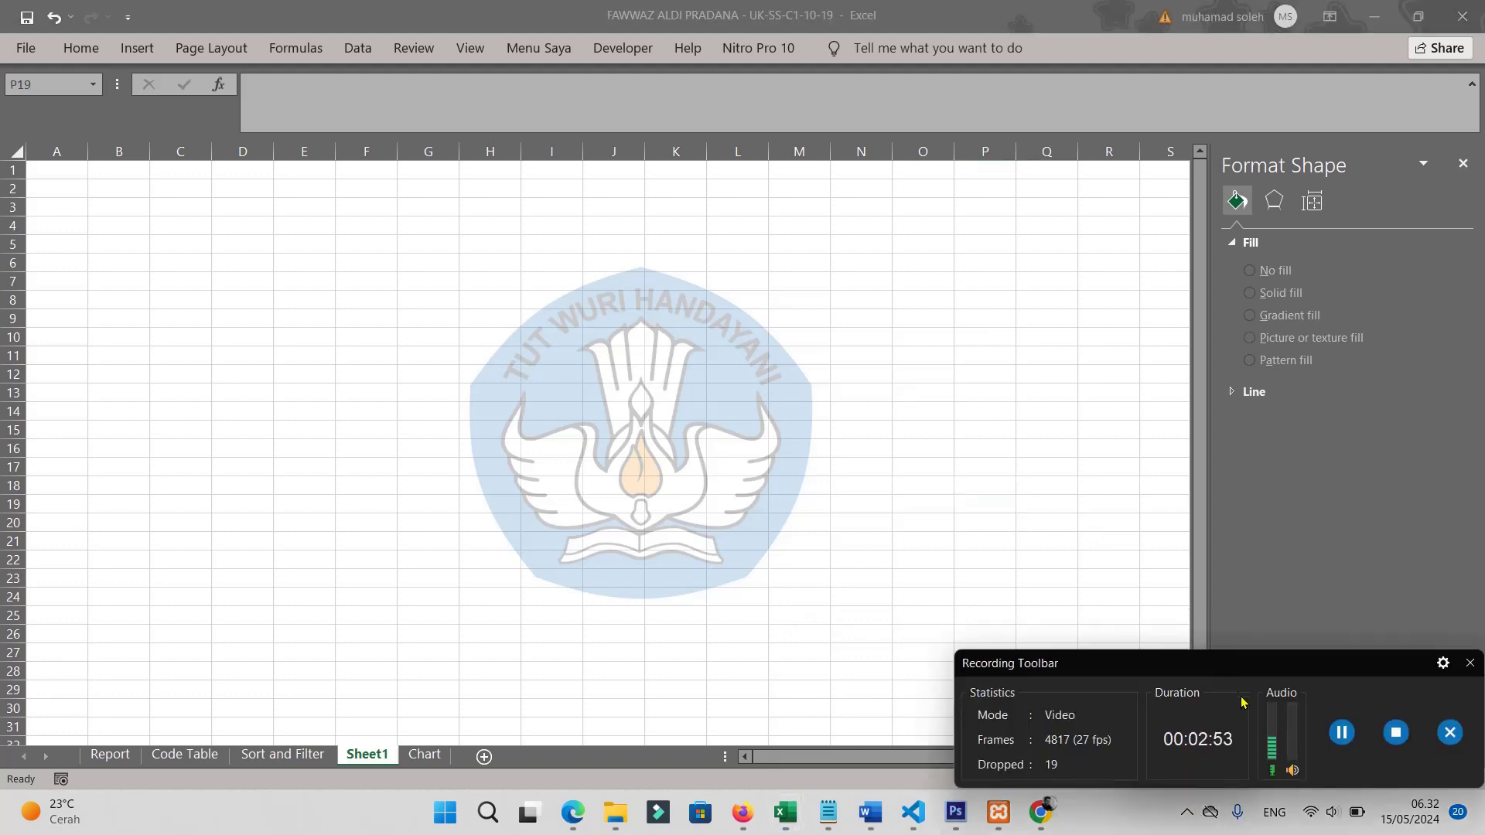